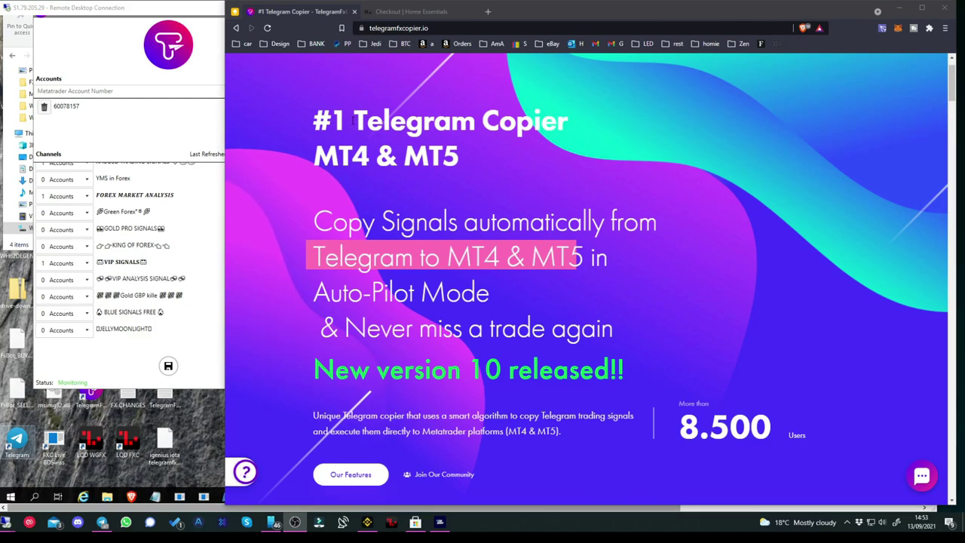
# - Highlight the '#1 Telegram Copier MT4 & MT5' heading and 'Auto-Pilot Mode', then scroll to Smart Algorithms
pyautogui.moveTo(359, 120); pyautogui.dragTo(560, 165)
pyautogui.moveTo(498, 157); pyautogui.dragTo(312, 125)
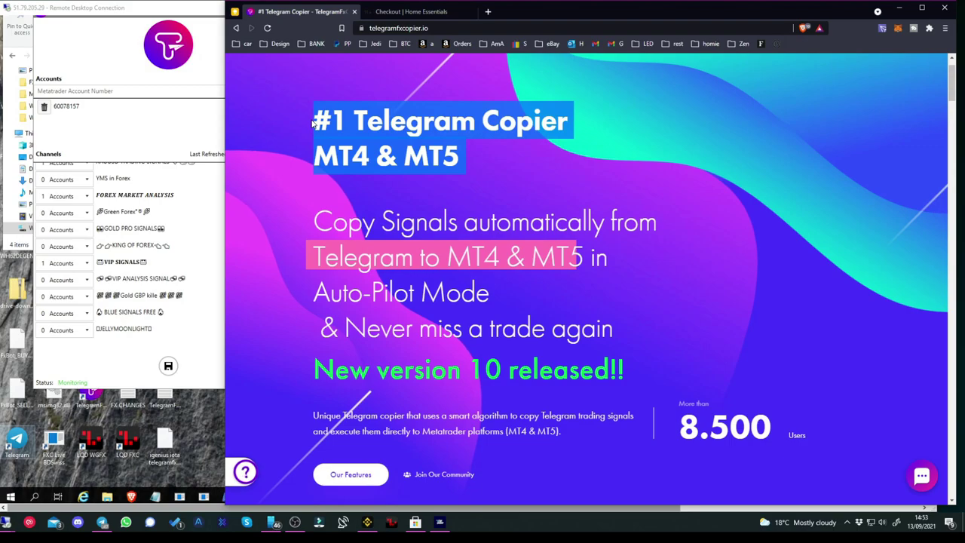
pyautogui.click(342, 321)
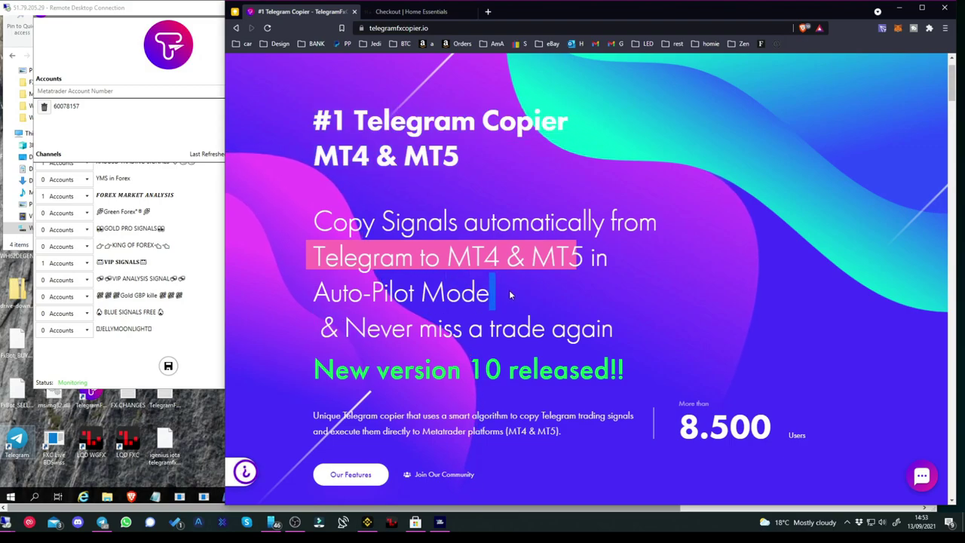
pyautogui.moveTo(492, 293); pyautogui.dragTo(308, 292)
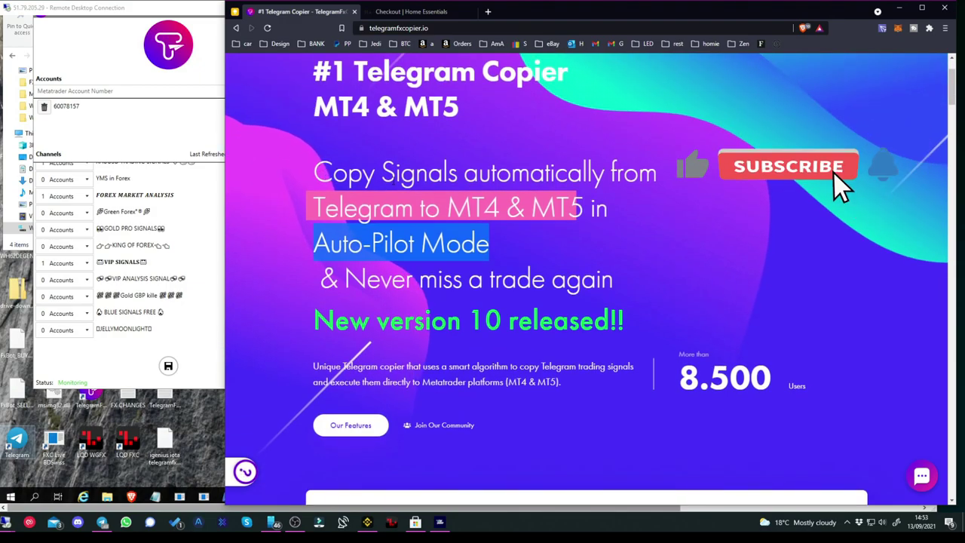
pyautogui.scroll(-3, 242, 181)
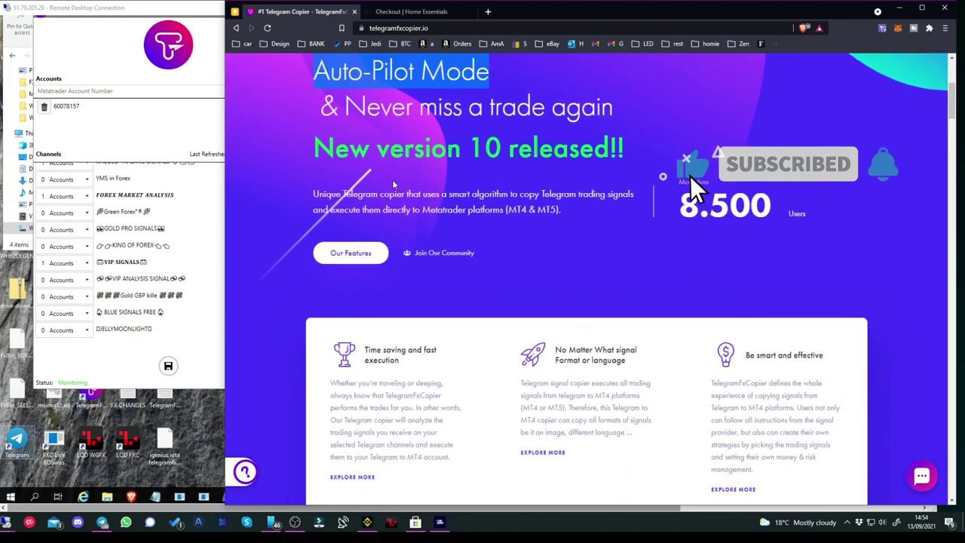
pyautogui.scroll(-5, 586, 278)
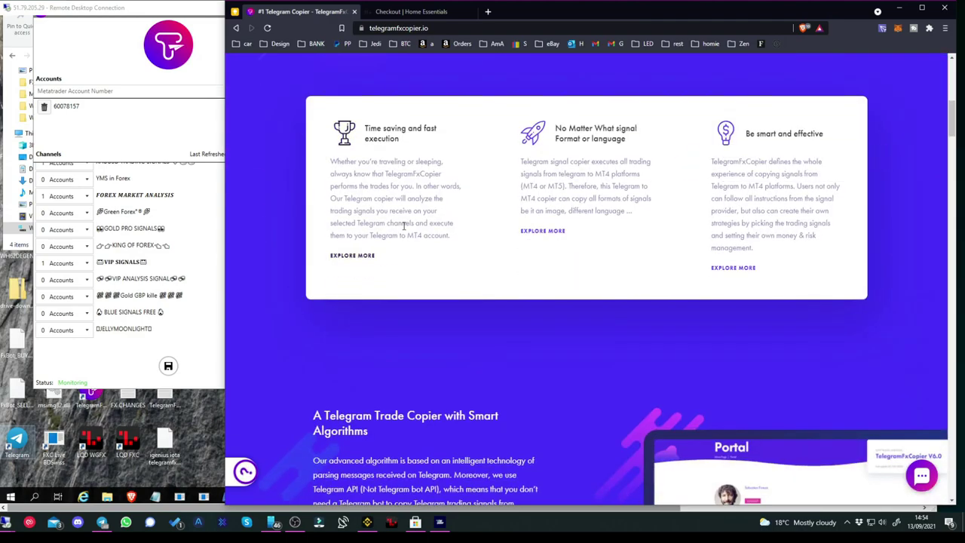
# - In Telegram, note the GOLD SELL take-profits and browse the FXpro: Iota, BST and XAUUSD channels
pyautogui.click(102, 522)
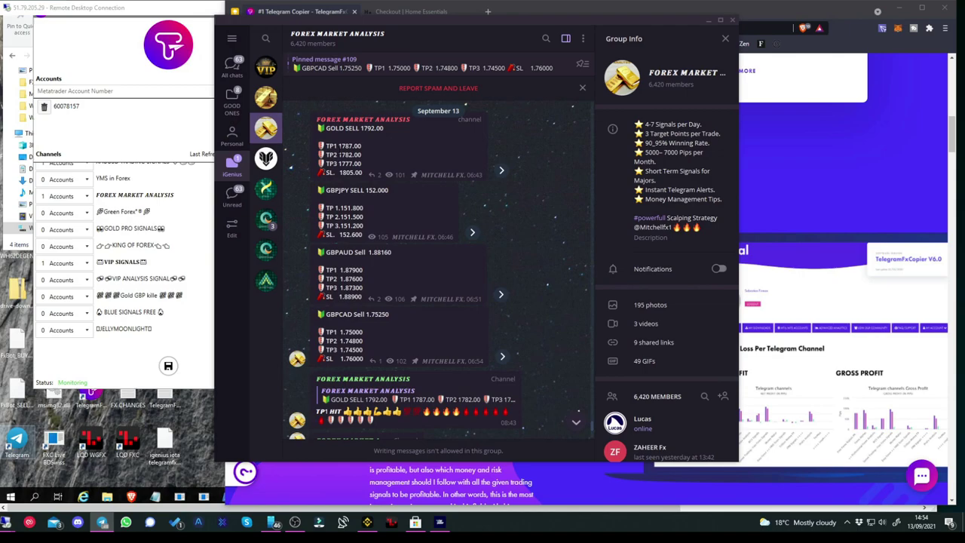
pyautogui.moveTo(326, 145); pyautogui.dragTo(362, 164)
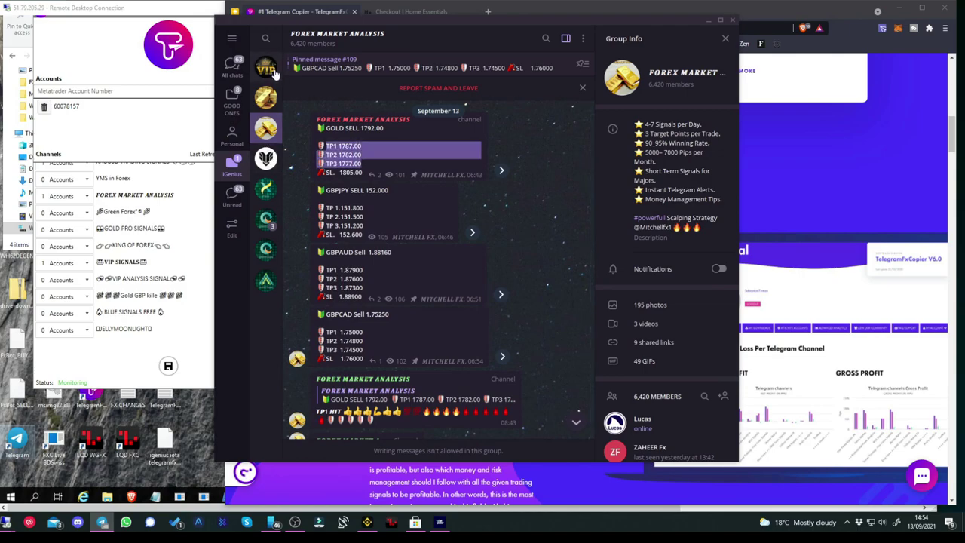
pyautogui.click(266, 190)
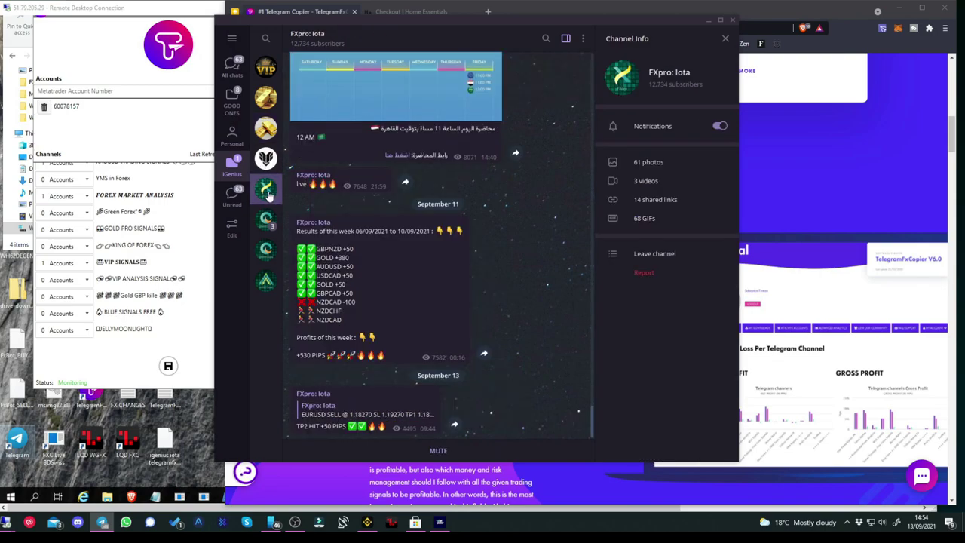
pyautogui.click(268, 158)
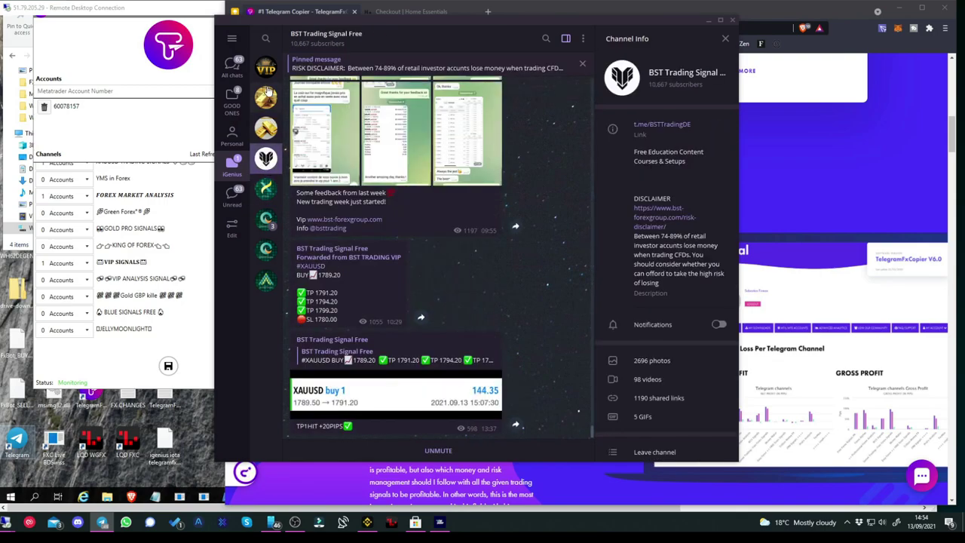
pyautogui.click(265, 94)
# - Settle on FOREX MARKET ANALYSIS and highlight its GBPJPY sell signal with take-profits
pyautogui.click(266, 129)
pyautogui.click(266, 100)
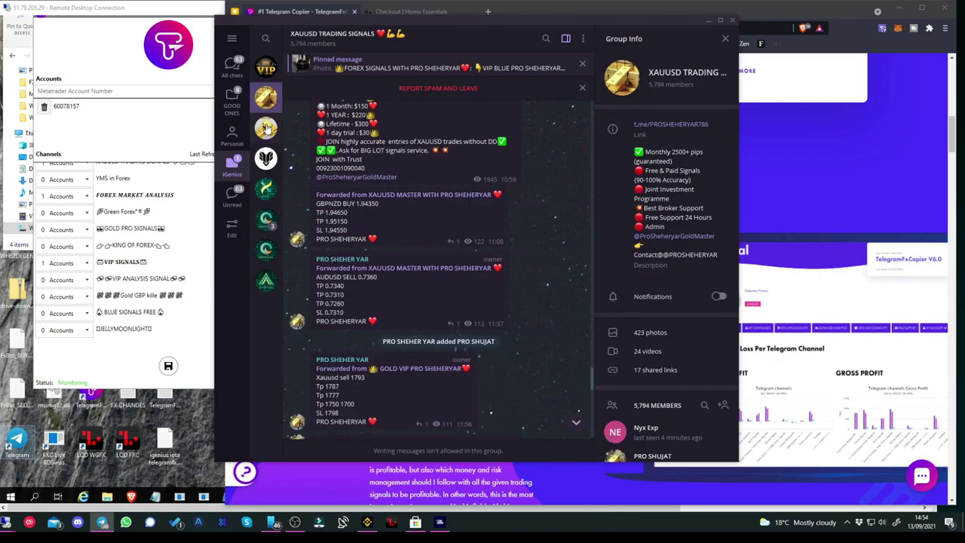
pyautogui.click(266, 130)
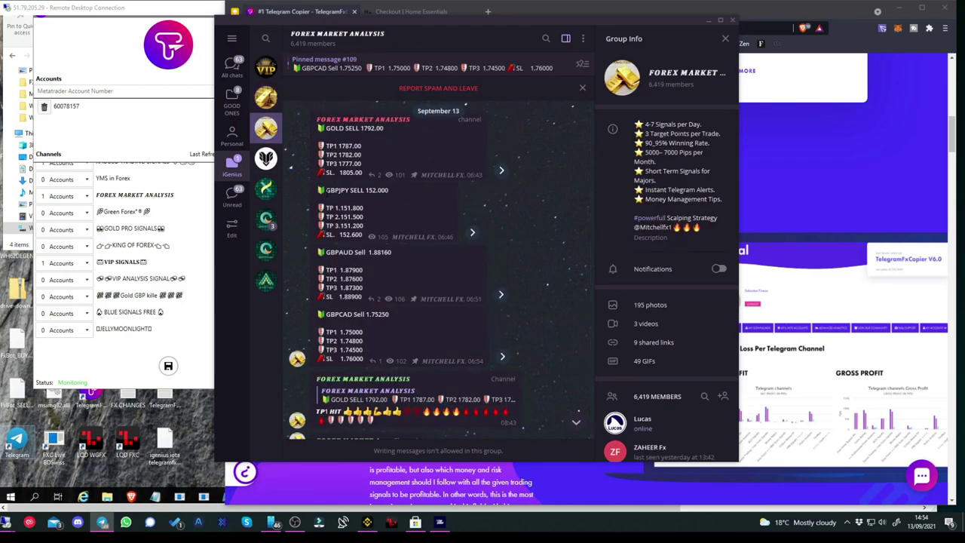
pyautogui.moveTo(357, 192)
pyautogui.mouseDown()
pyautogui.moveTo(451, 195)
pyautogui.moveTo(390, 223)
pyautogui.mouseUp()
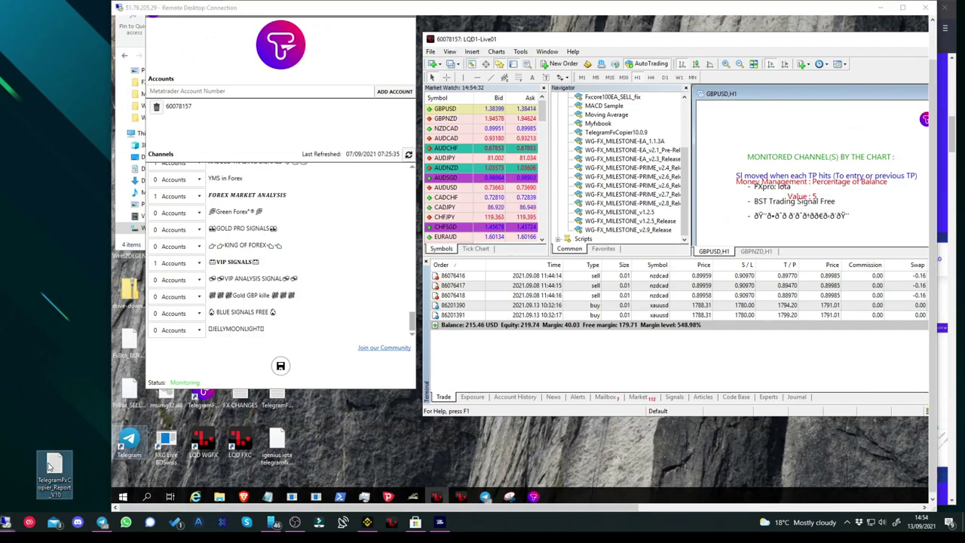
# - Open TelegramFxCopier_Report_V10 in Notepad, enlarge its window and scroll to the GBPNZD entry
pyautogui.doubleClick(50, 466)
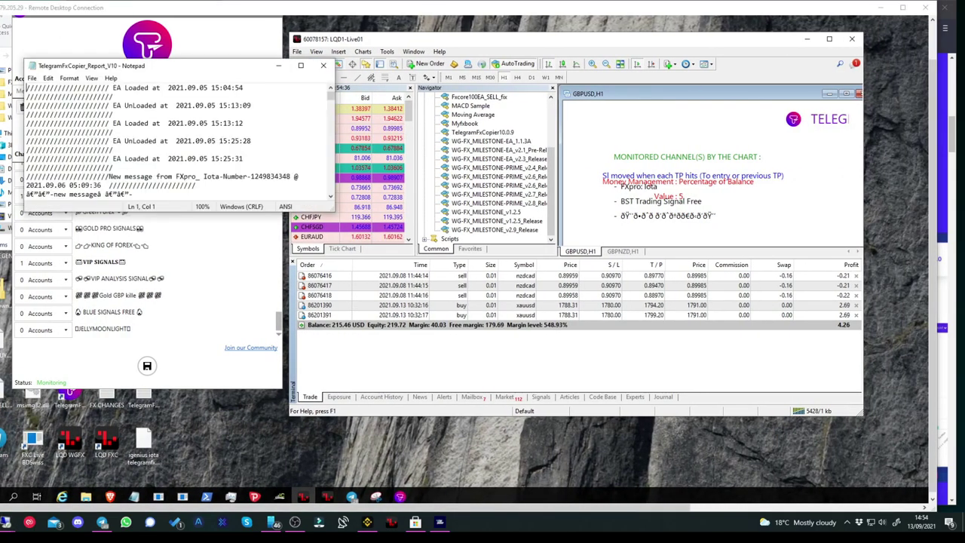
pyautogui.moveTo(163, 66); pyautogui.dragTo(445, 64)
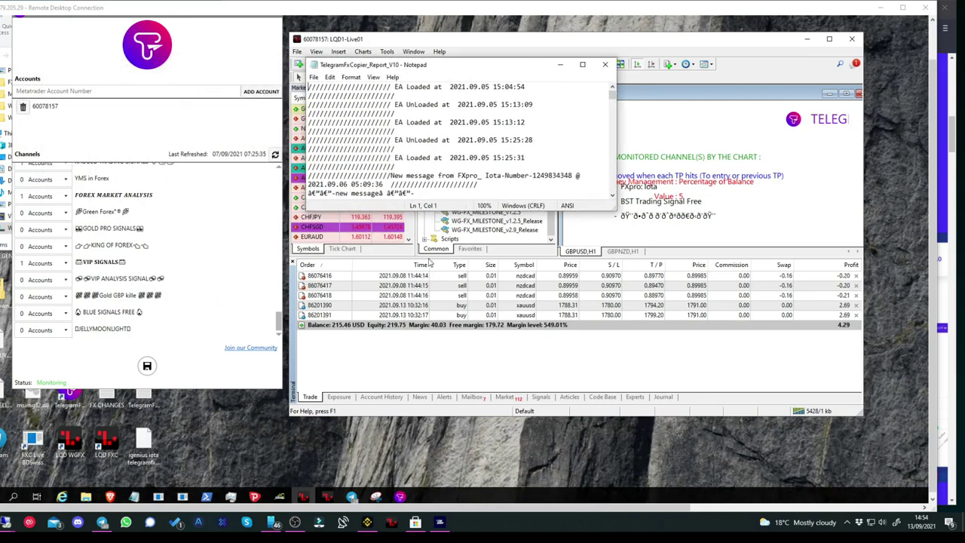
pyautogui.click(292, 521)
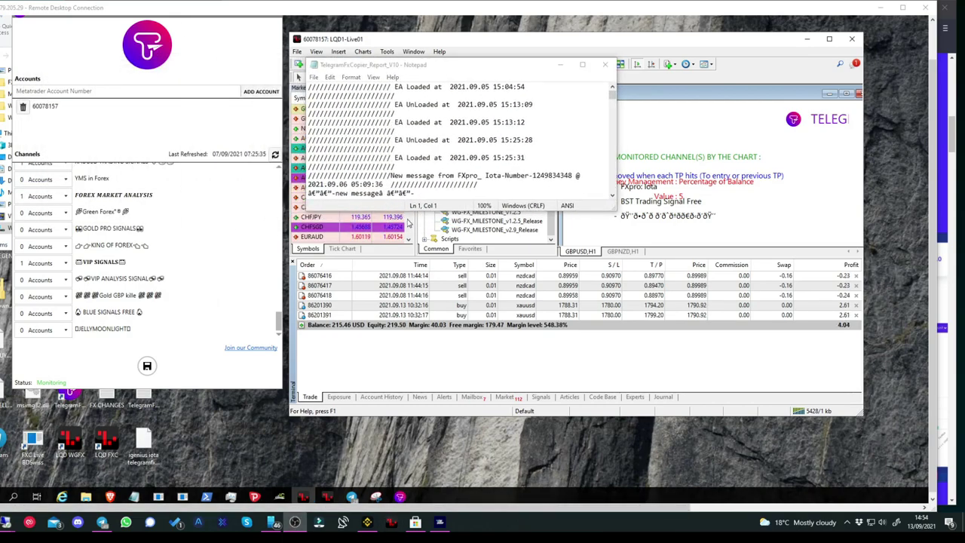
pyautogui.moveTo(383, 64); pyautogui.dragTo(226, 69)
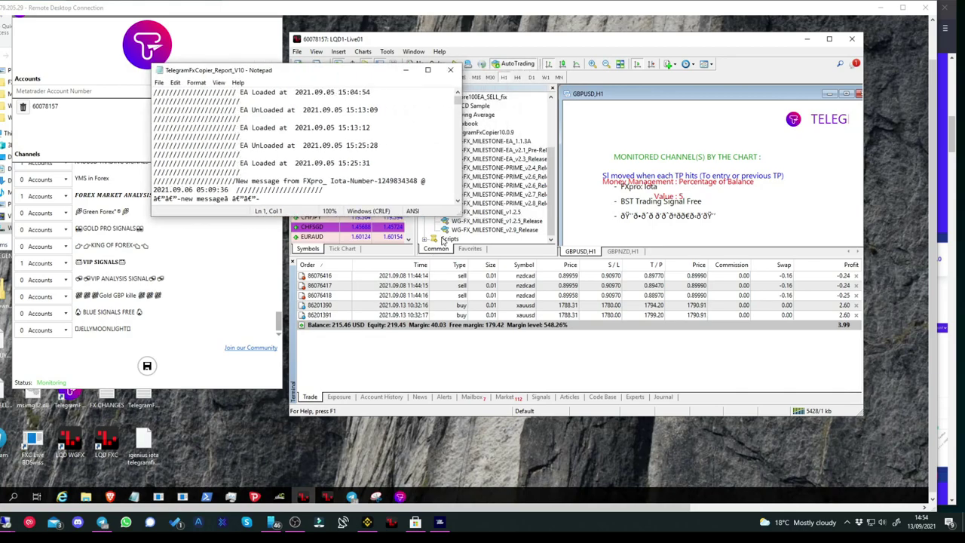
pyautogui.moveTo(456, 214); pyautogui.dragTo(567, 358)
pyautogui.moveTo(593, 392); pyautogui.dragTo(598, 387)
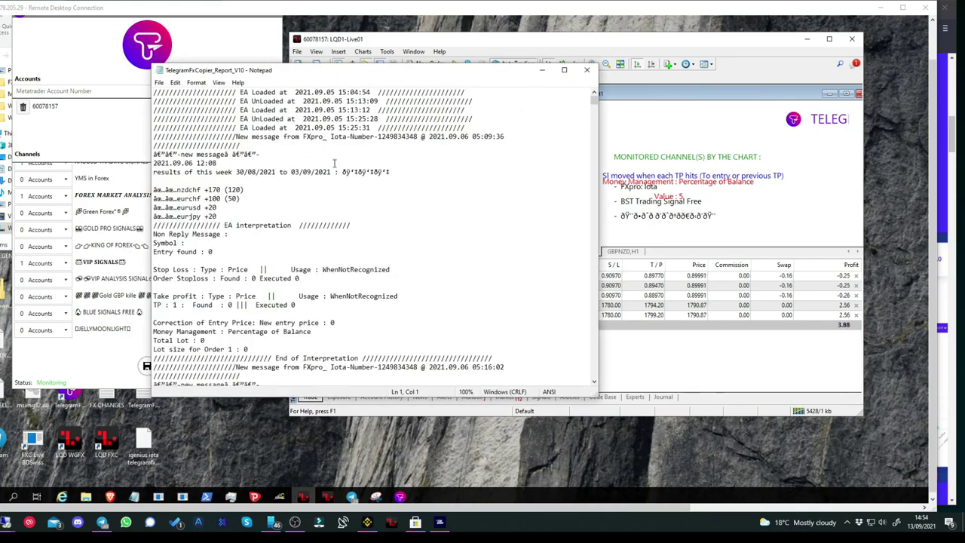
pyautogui.scroll(-5, 190, 270)
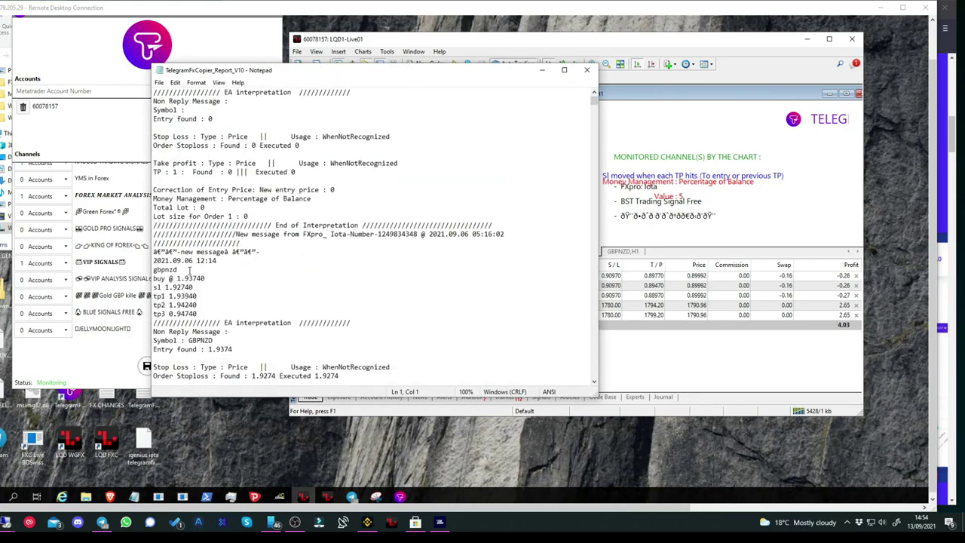
pyautogui.scroll(-3, 190, 270)
# - Highlight the parsed GBPNZD entry 1.93740 and 1.9274 stop-loss, then move the report aside
pyautogui.moveTo(154, 198); pyautogui.dragTo(216, 237)
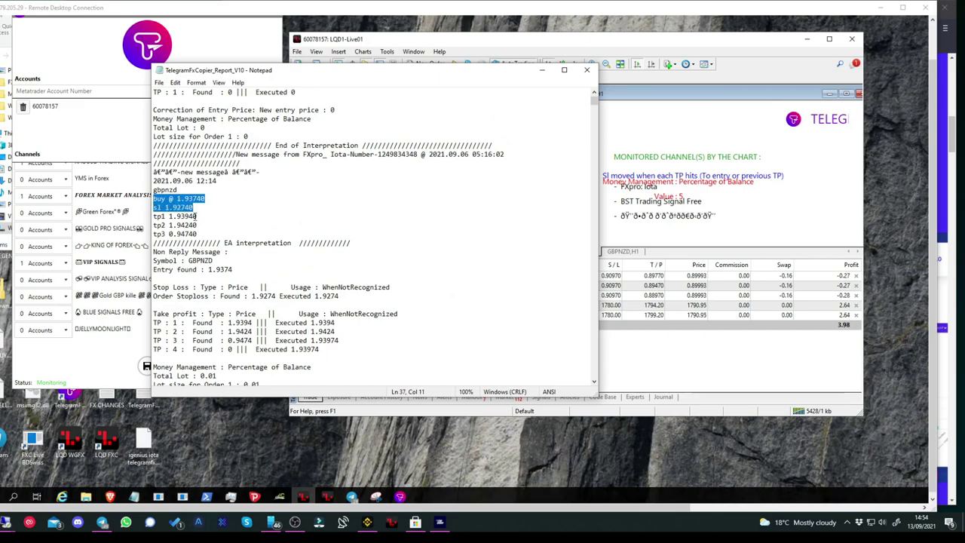
pyautogui.tripleClick(226, 246)
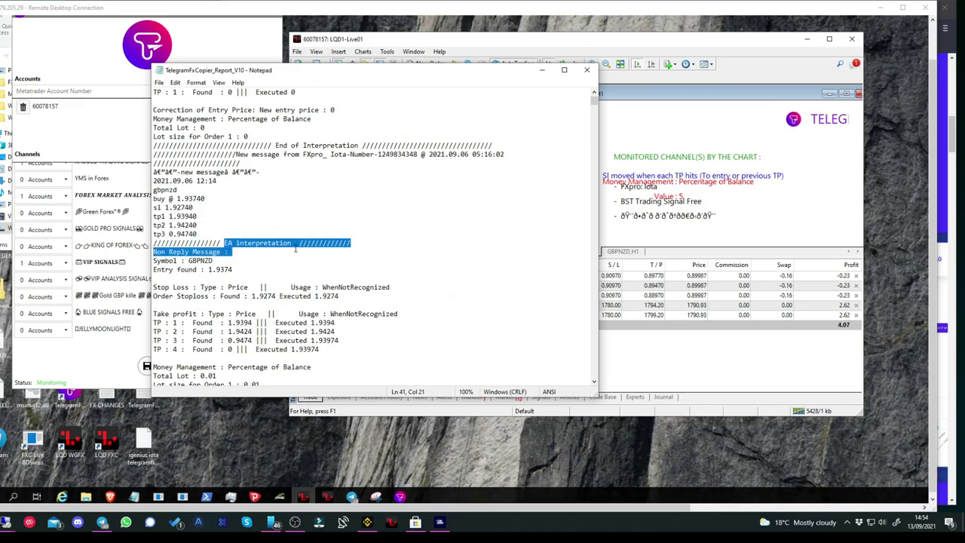
pyautogui.click(292, 246)
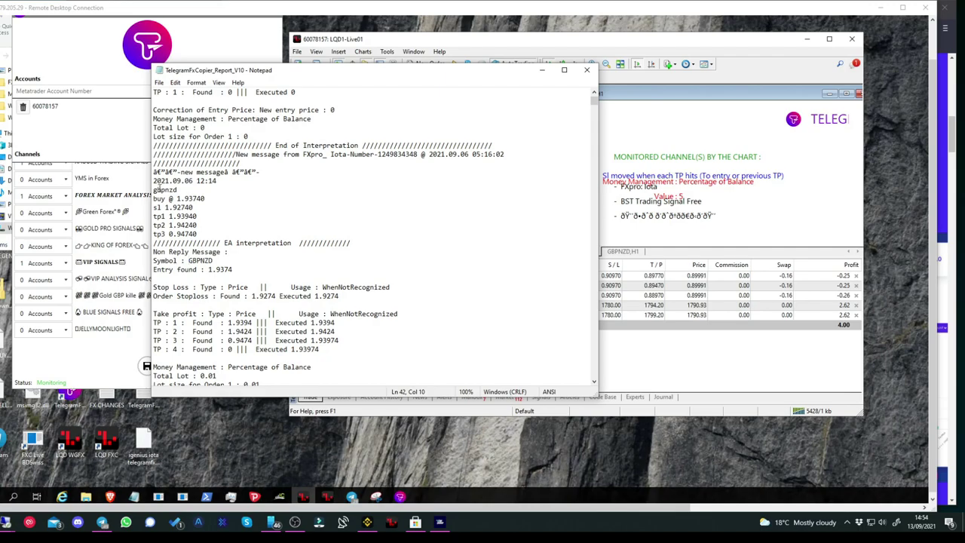
pyautogui.moveTo(189, 260); pyautogui.dragTo(250, 273)
pyautogui.moveTo(177, 199); pyautogui.dragTo(222, 199)
pyautogui.moveTo(153, 287); pyautogui.dragTo(189, 287)
pyautogui.moveTo(204, 198); pyautogui.dragTo(187, 199)
pyautogui.moveTo(252, 295); pyautogui.dragTo(278, 296)
pyautogui.moveTo(497, 76); pyautogui.dragTo(392, 118)
pyautogui.click(306, 59)
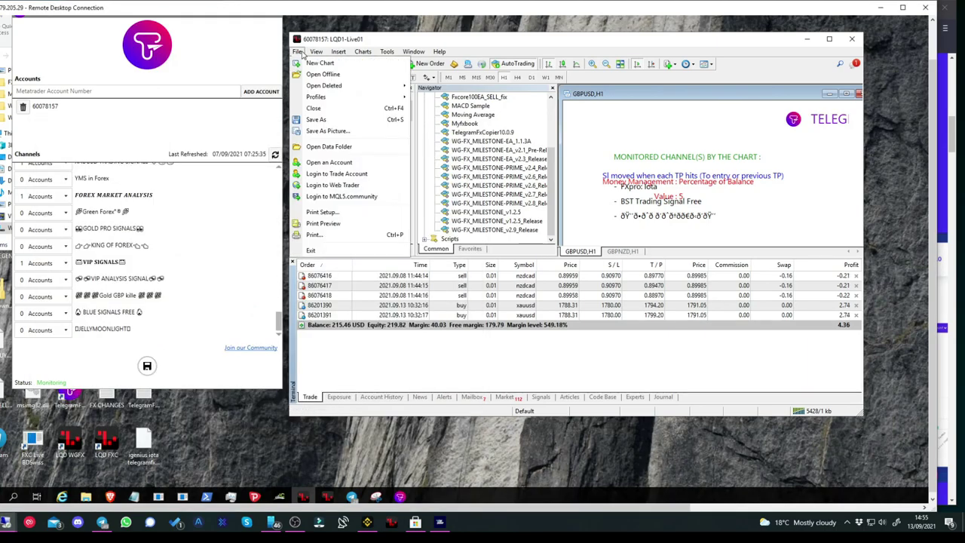
pyautogui.click(330, 147)
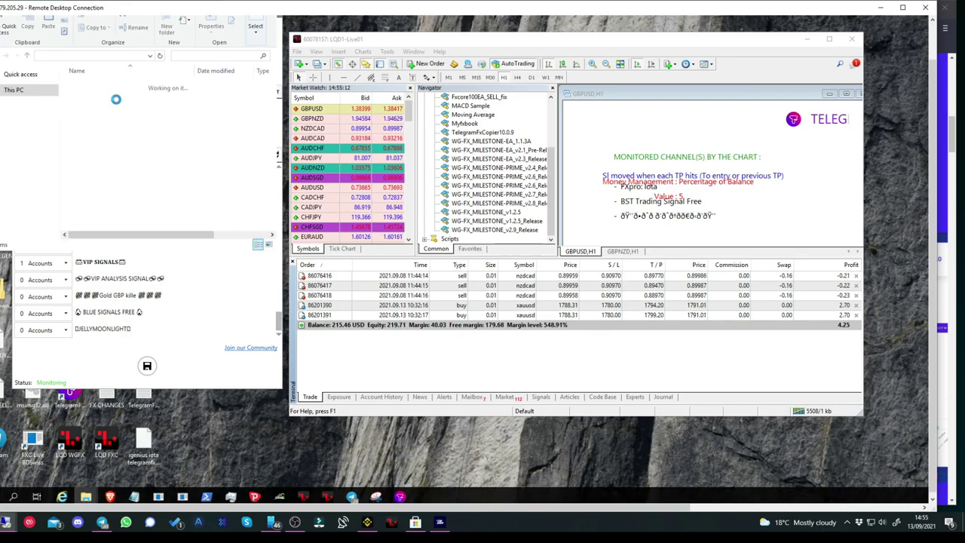
pyautogui.doubleClick(88, 116)
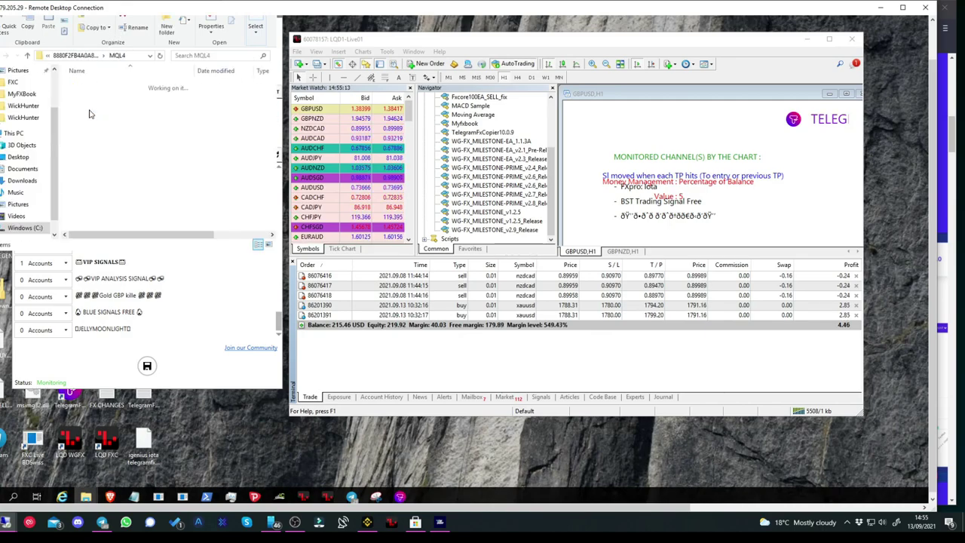
pyautogui.doubleClick(88, 95)
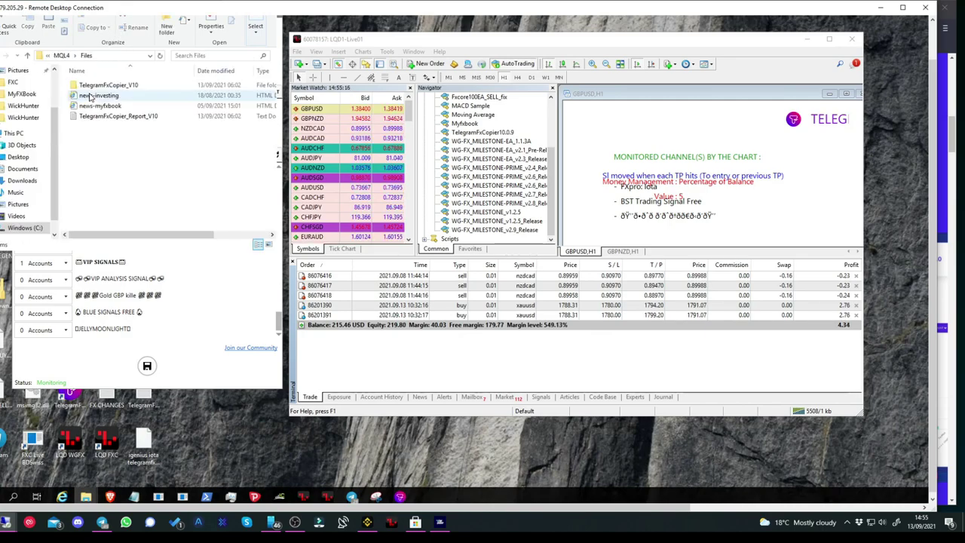
pyautogui.click(98, 118)
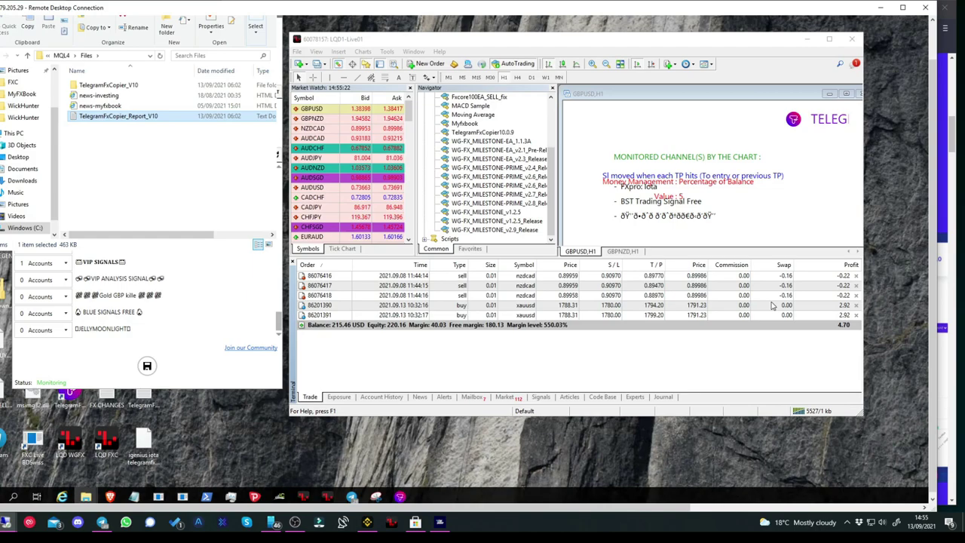
pyautogui.click(818, 316)
pyautogui.click(770, 306)
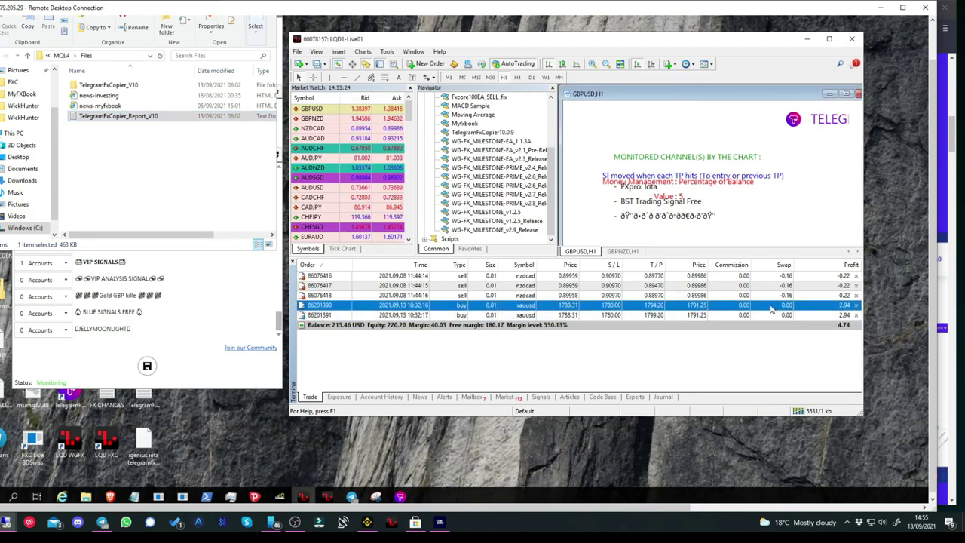
pyautogui.click(411, 285)
pyautogui.click(411, 296)
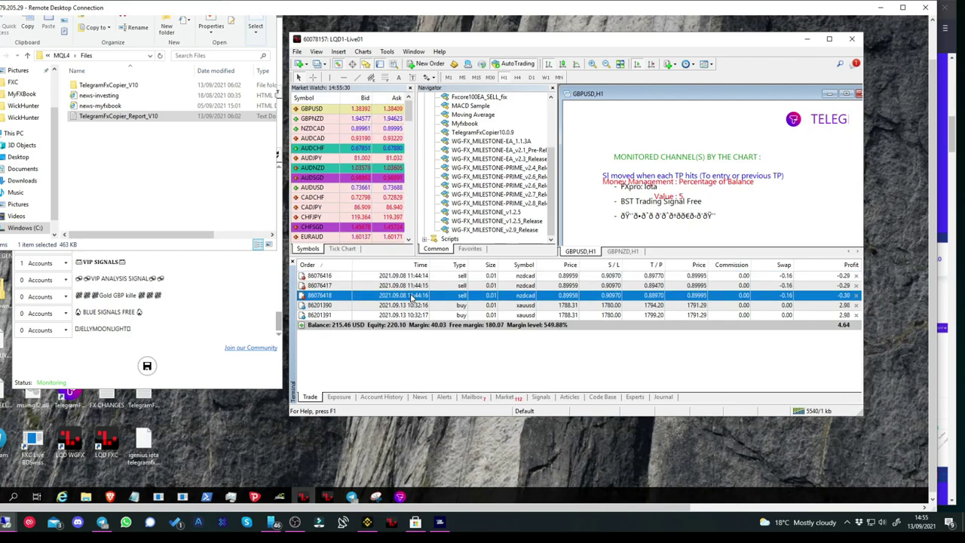
pyautogui.click(415, 276)
pyautogui.click(416, 286)
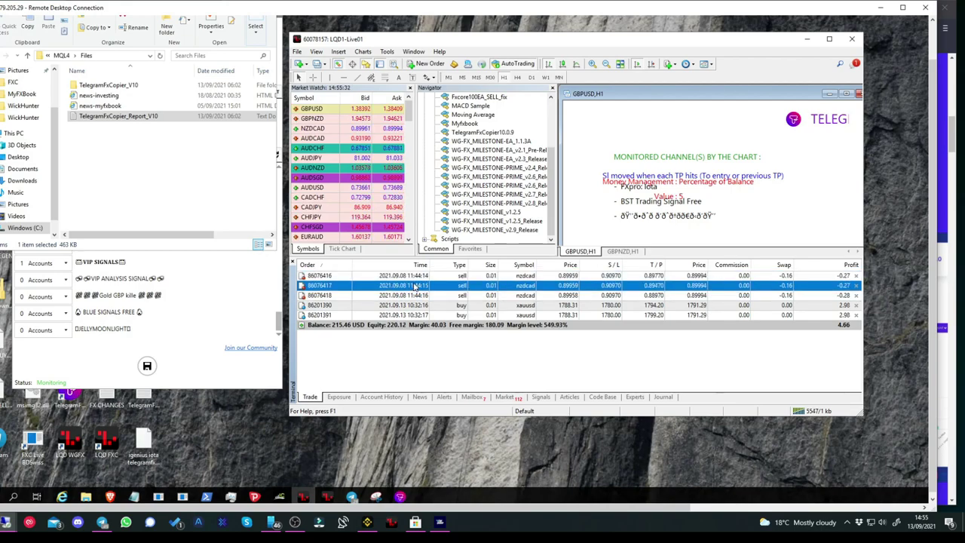
pyautogui.click(417, 296)
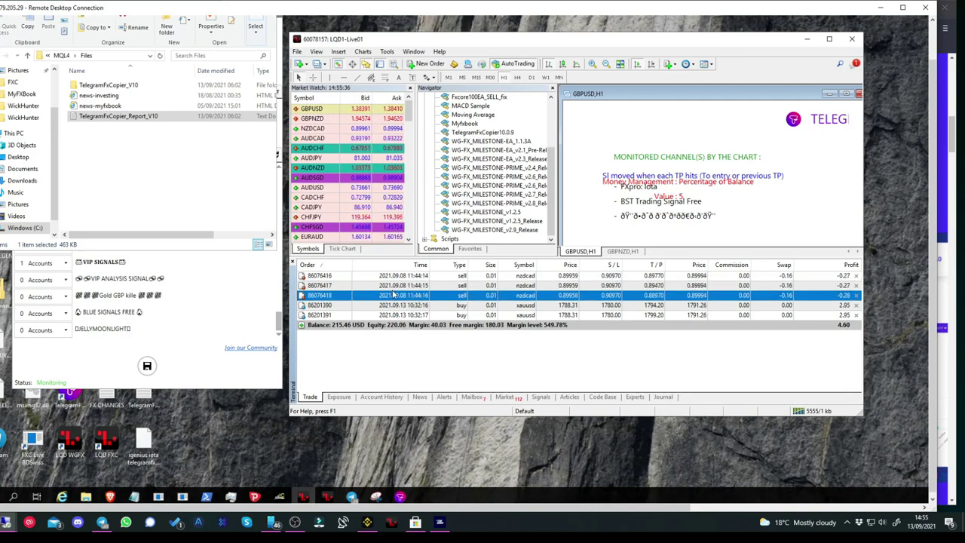
# - Enlarge the terminal, sort Account History closed trades by profit, then return to the Trade tab
pyautogui.click(381, 396)
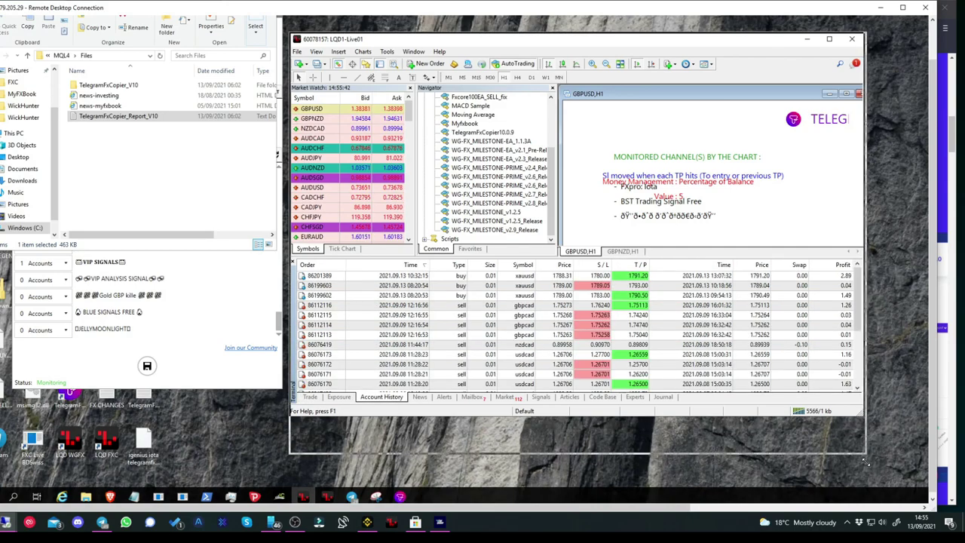
pyautogui.moveTo(859, 414); pyautogui.dragTo(867, 461)
pyautogui.click(850, 411)
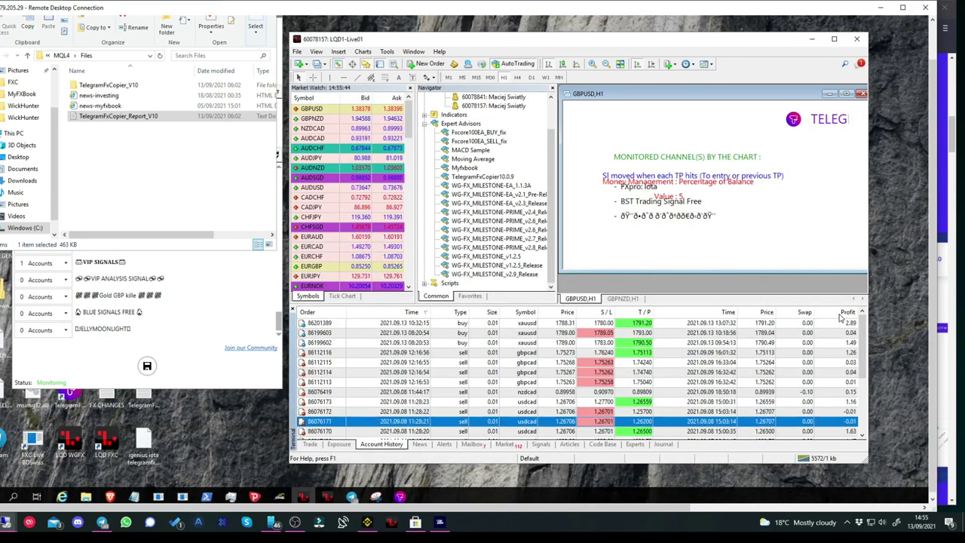
pyautogui.click(839, 312)
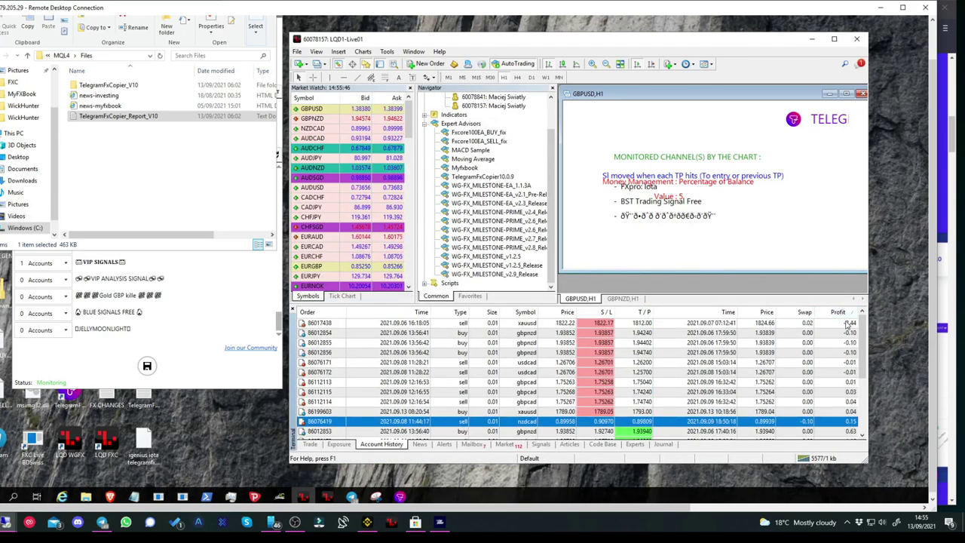
pyautogui.click(739, 322)
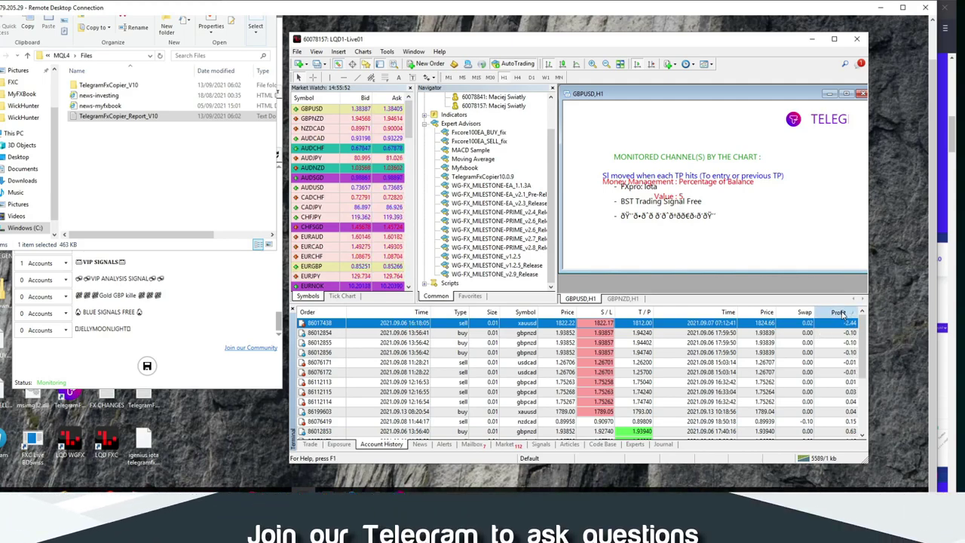
pyautogui.click(841, 313)
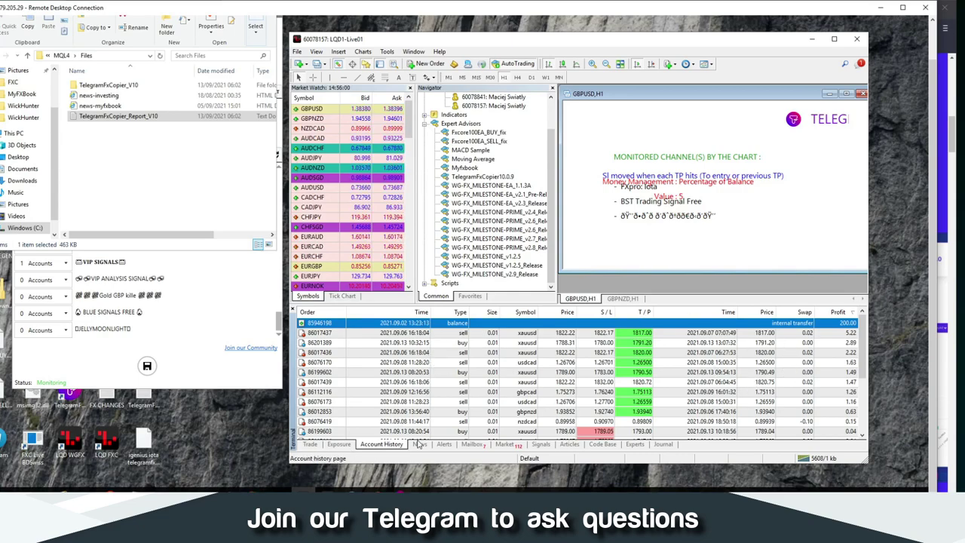
pyautogui.click(310, 445)
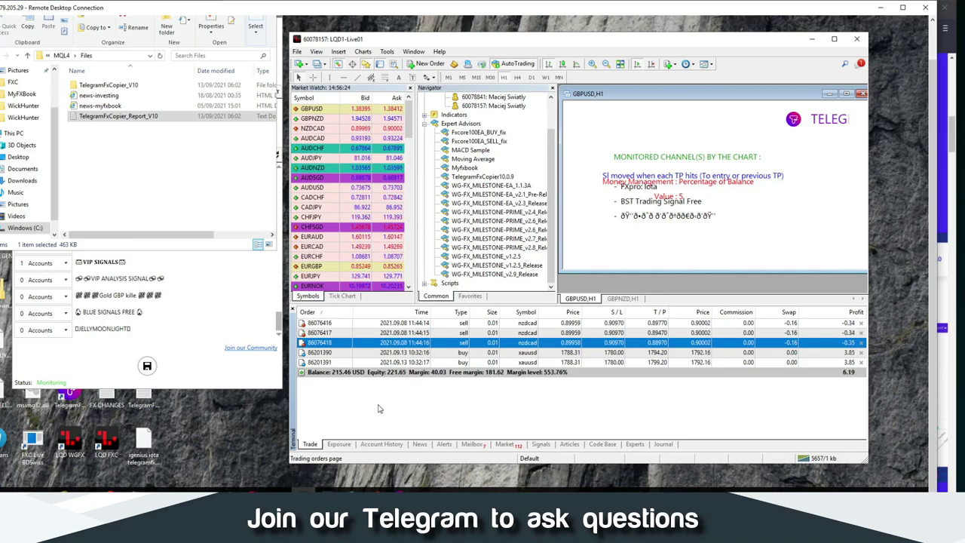
# - Open the portal's MY DOWNLOADS page with the V10 installers, then return to Remote Desktop
pyautogui.click(213, 377)
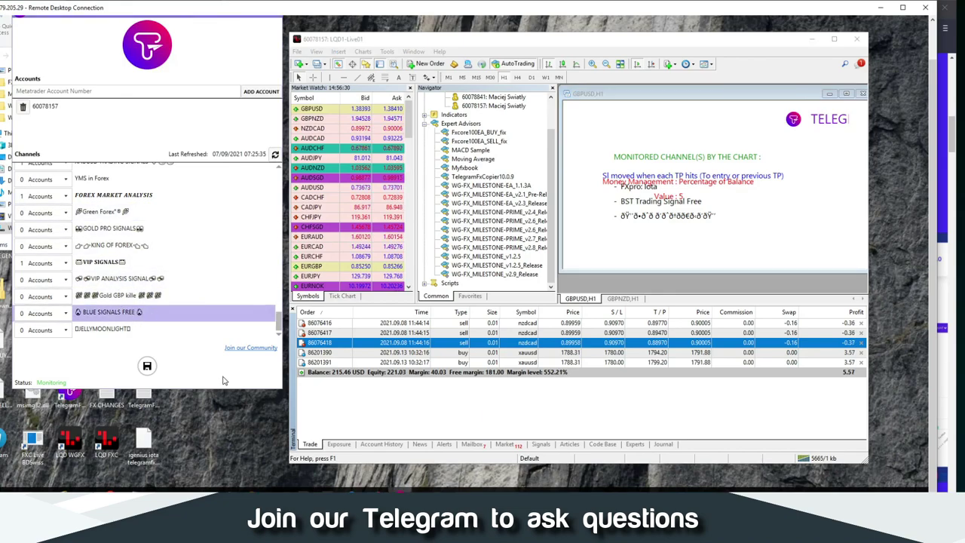
pyautogui.click(61, 490)
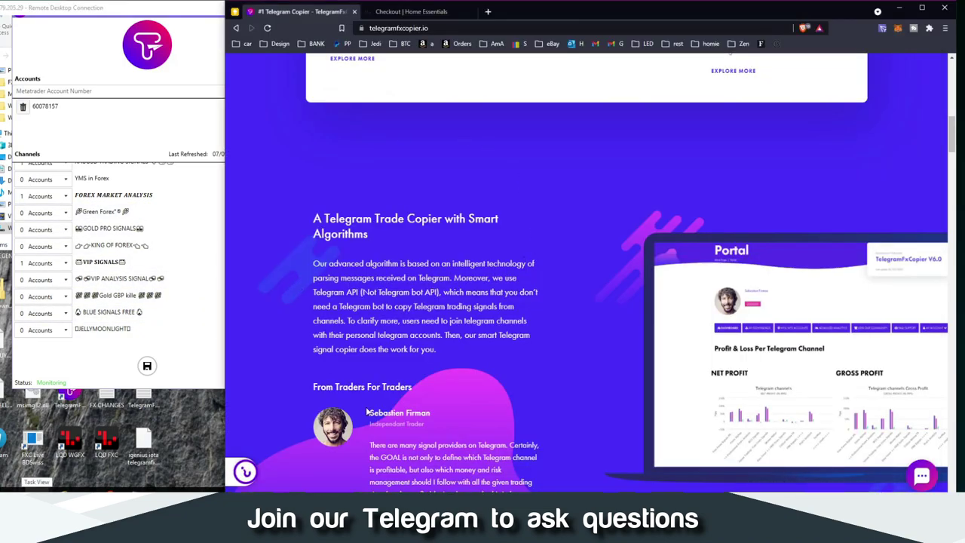
pyautogui.scroll(5, 668, 347)
pyautogui.scroll(10, 668, 346)
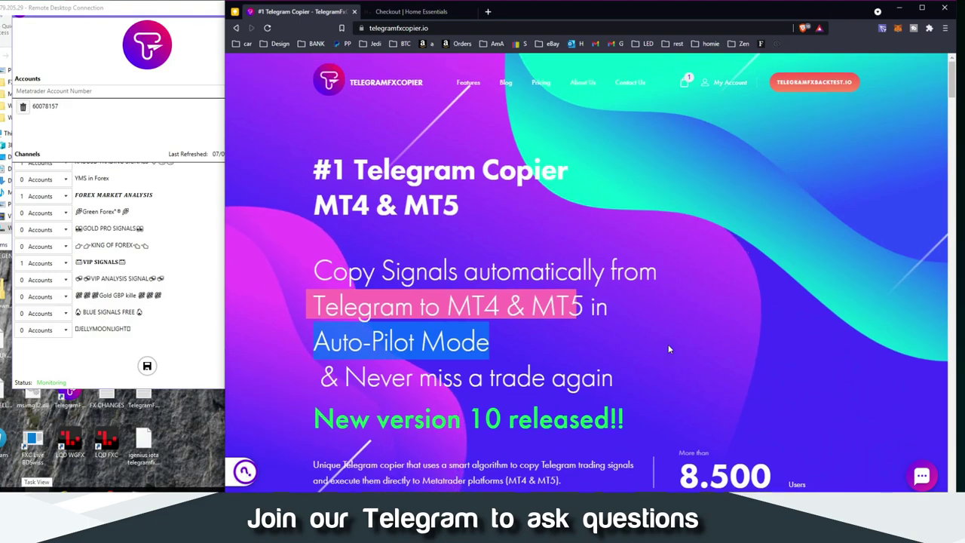
pyautogui.click(731, 82)
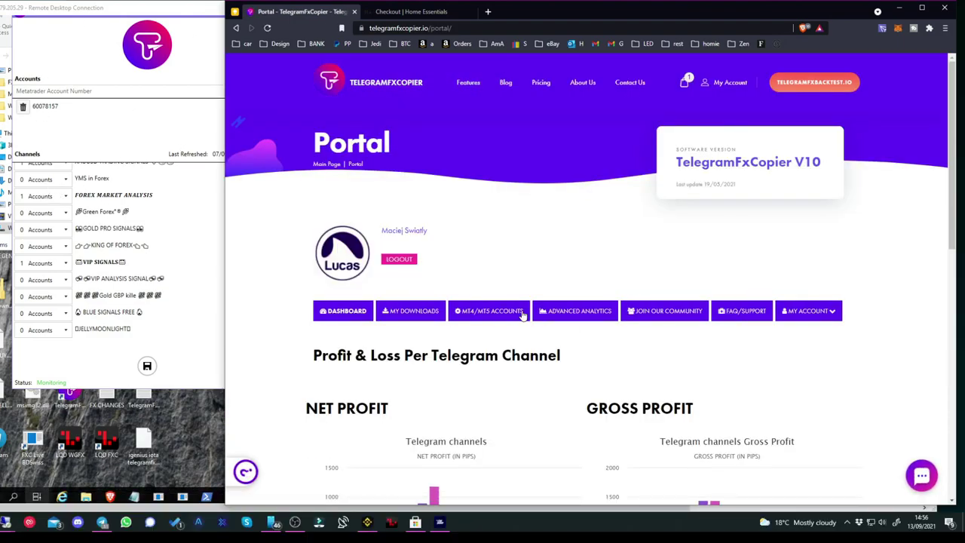
pyautogui.click(408, 317)
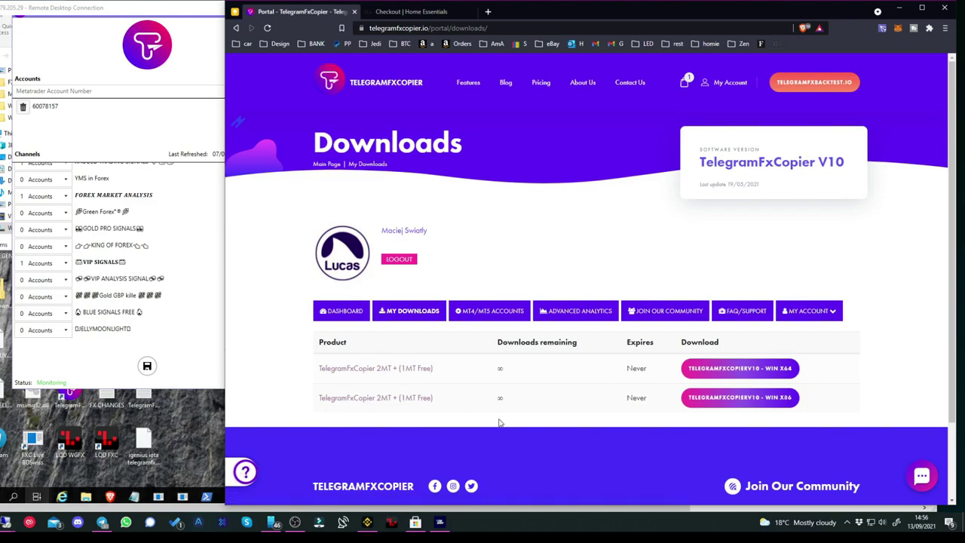
pyautogui.click(86, 32)
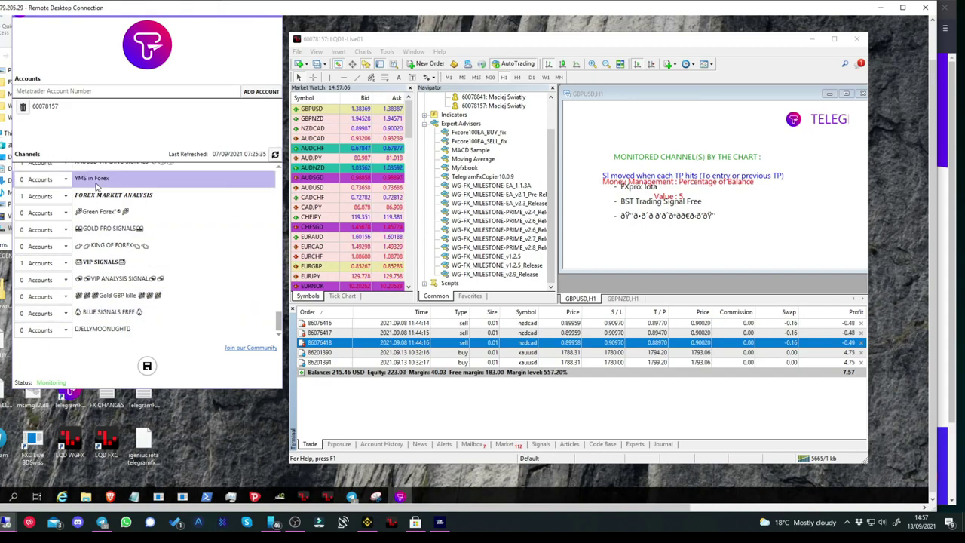
# - Check the VIP SIGNALS and FOREX MARKET ANALYSIS account links and the portal's MT4/MT5 ACCOUNTS list
pyautogui.click(65, 263)
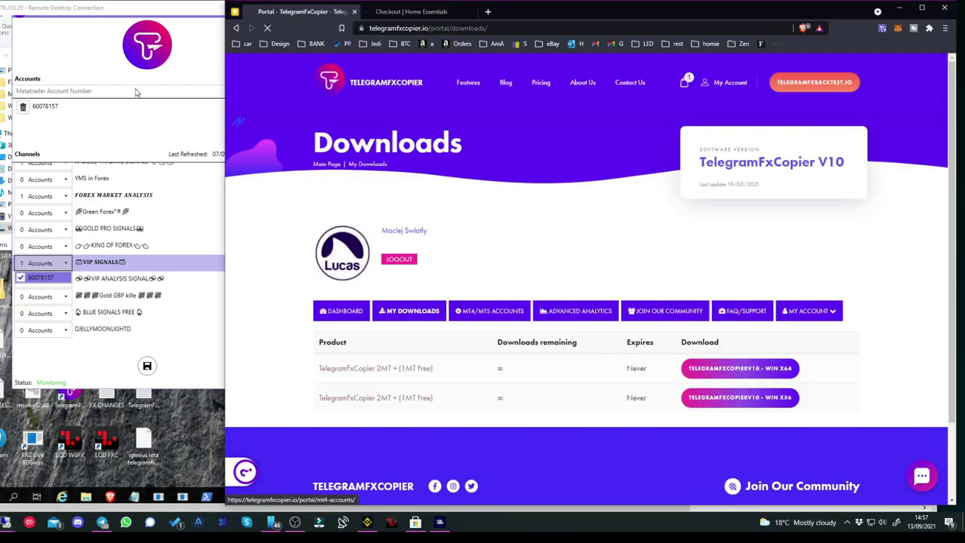
pyautogui.click(487, 314)
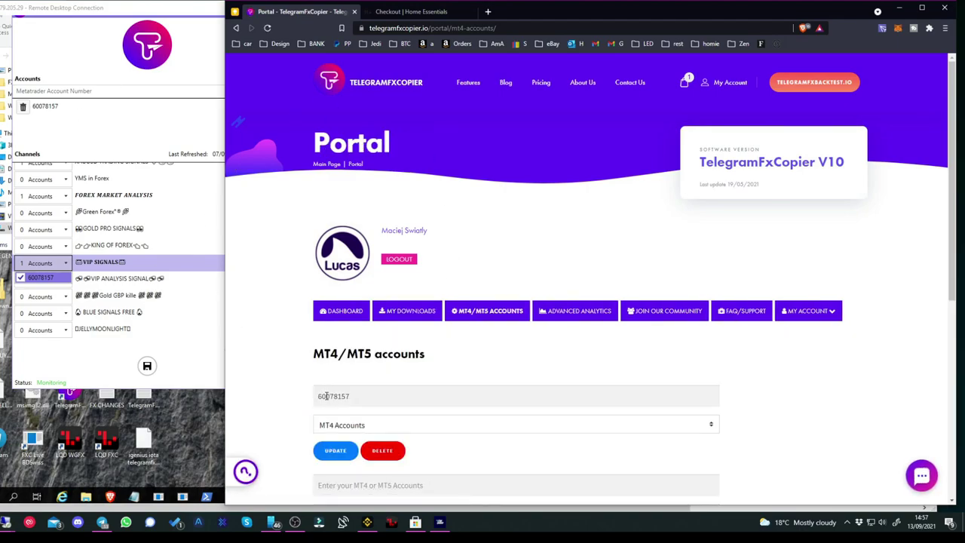
pyautogui.scroll(-2, 305, 398)
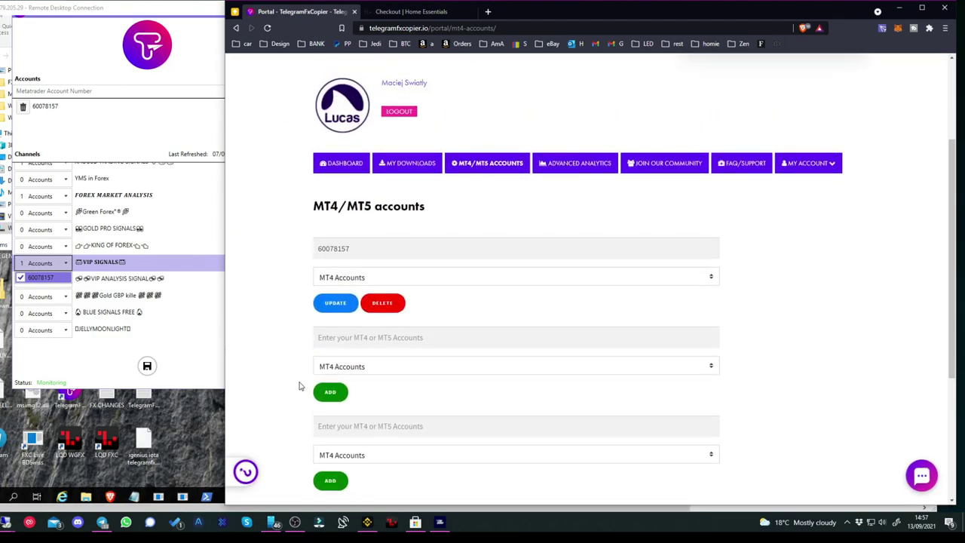
pyautogui.click(66, 141)
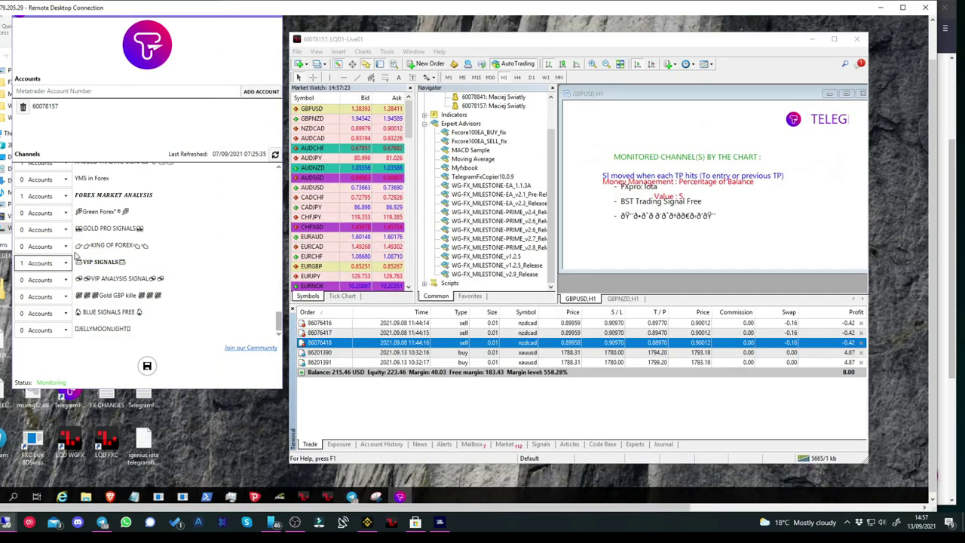
pyautogui.click(65, 197)
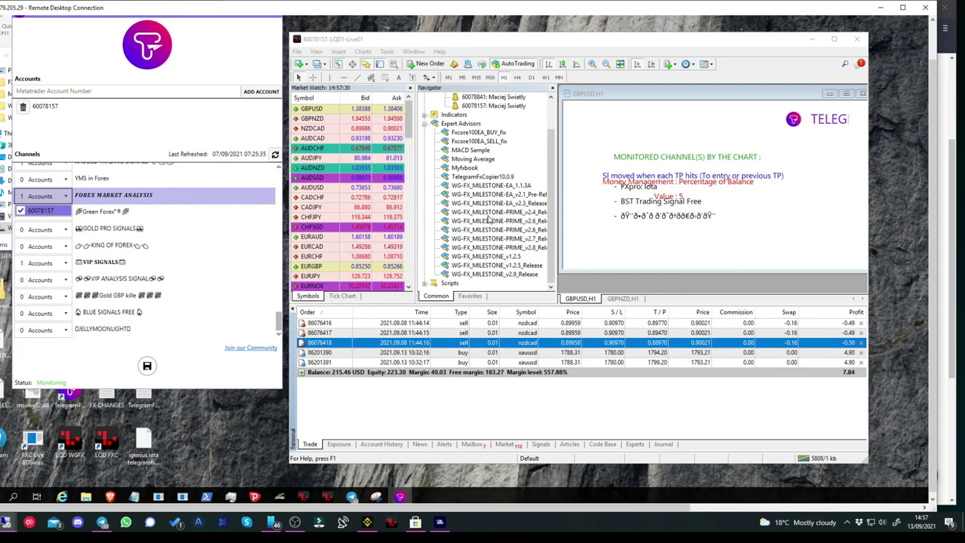
# - Bring MetaTrader 4 forward, select the live account, and locate TelegramFxCopier10.0.9 under Expert Advisors
pyautogui.click(551, 120)
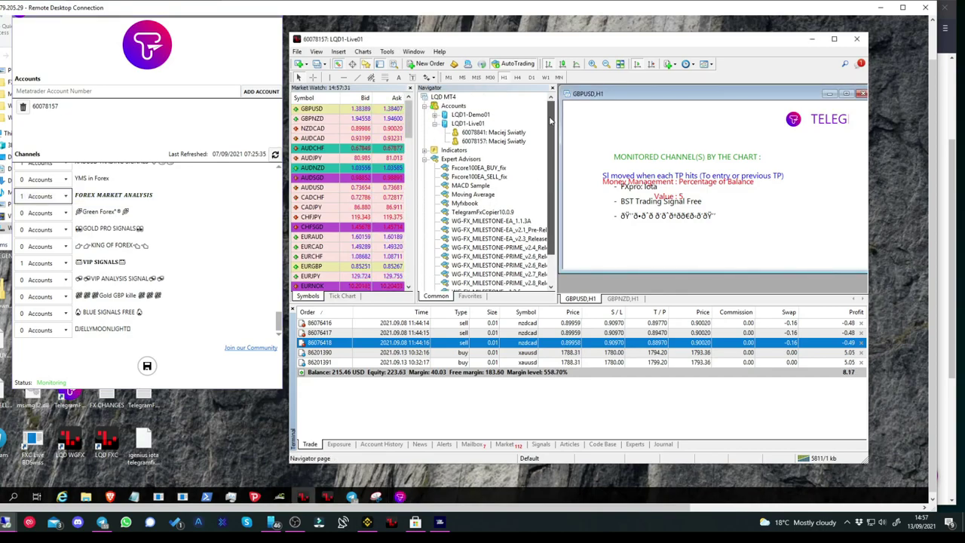
pyautogui.click(482, 143)
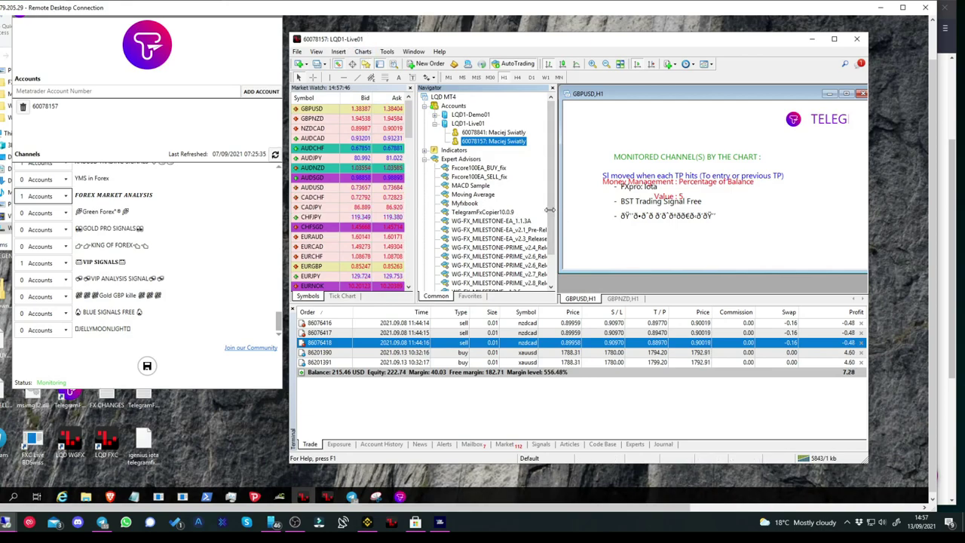
pyautogui.scroll(-2, 552, 259)
pyautogui.click(479, 178)
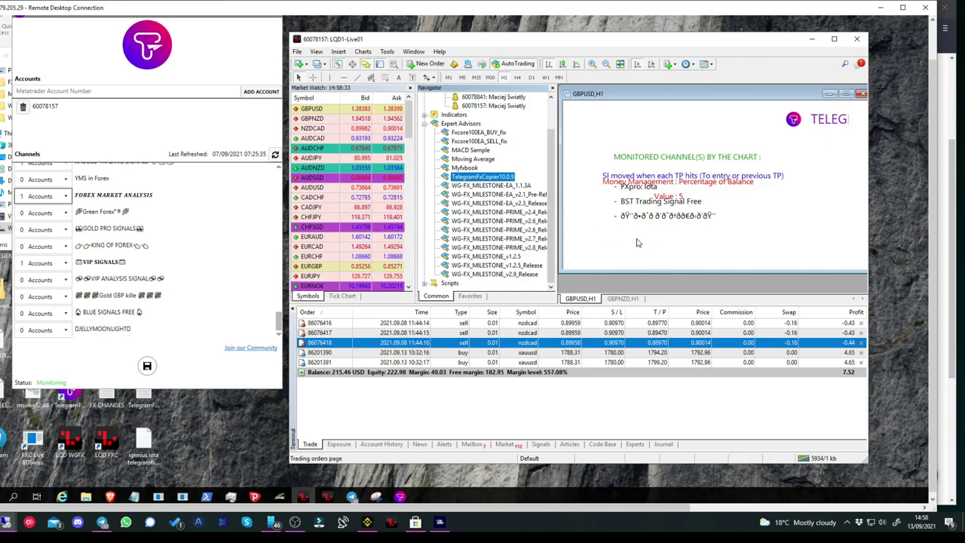
# - Inspect XAUUSD buy orders 86201391 and 86201390, then close and reopen the MetaTrader 4 terminal
pyautogui.click(554, 362)
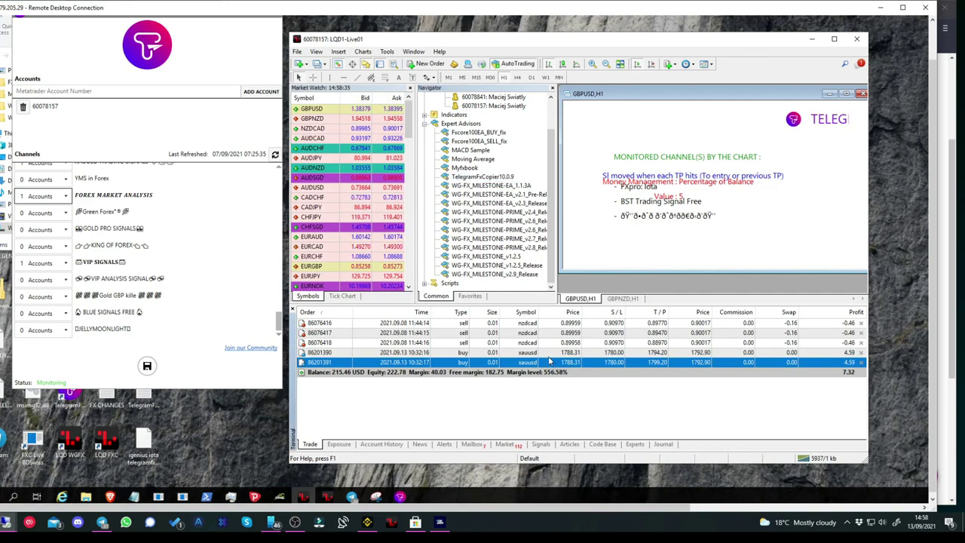
pyautogui.click(550, 353)
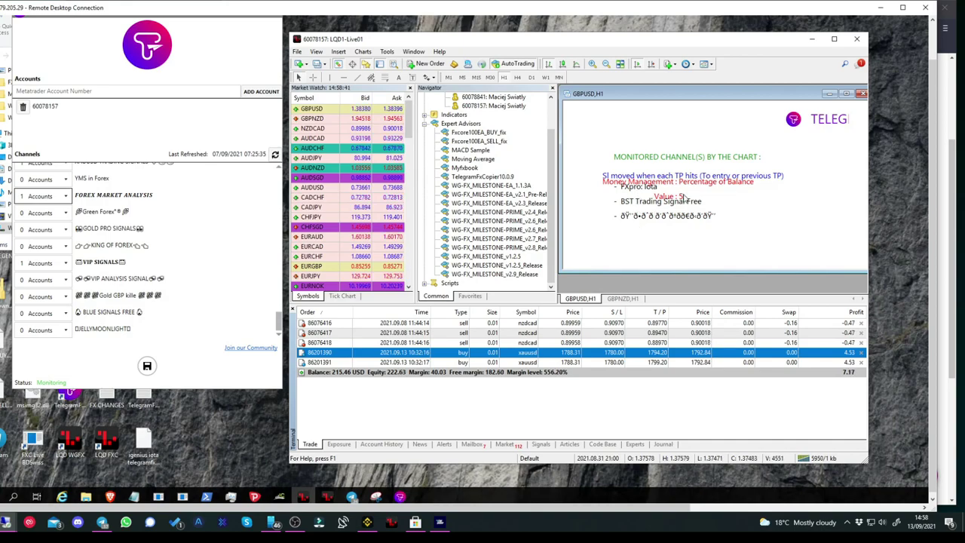
pyautogui.click(857, 40)
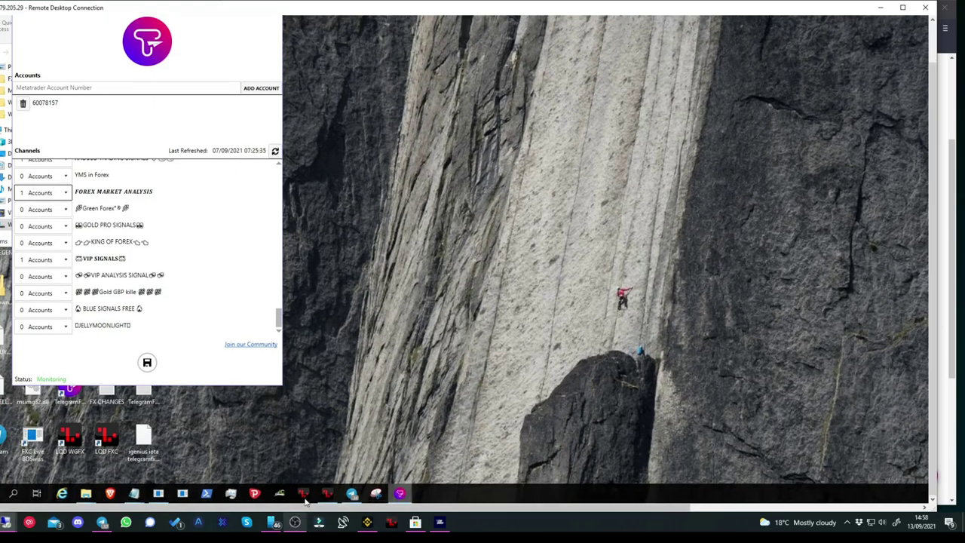
pyautogui.click(304, 495)
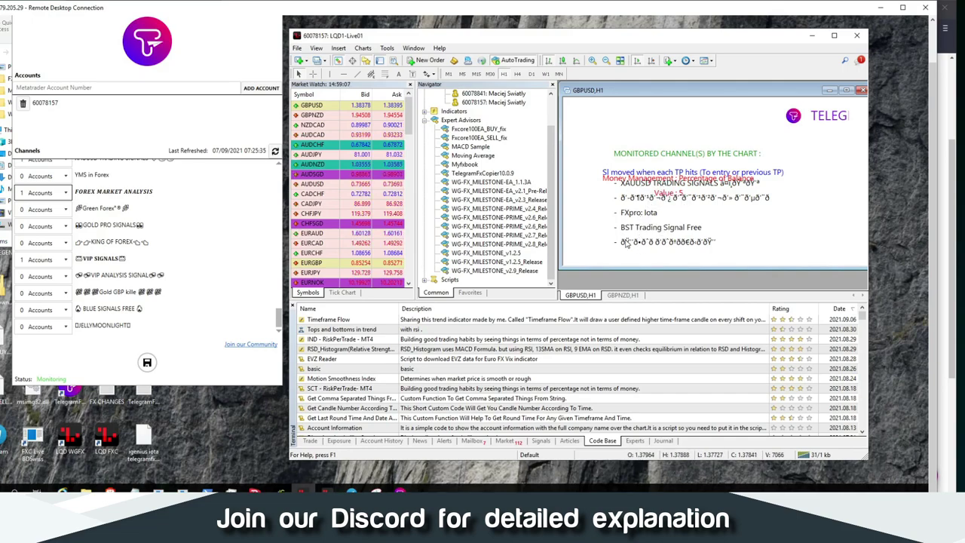
# - Check the EA's Experts log, then view open orders and the 221.35 USD balance
pyautogui.moveTo(645, 249)
pyautogui.click(166, 309)
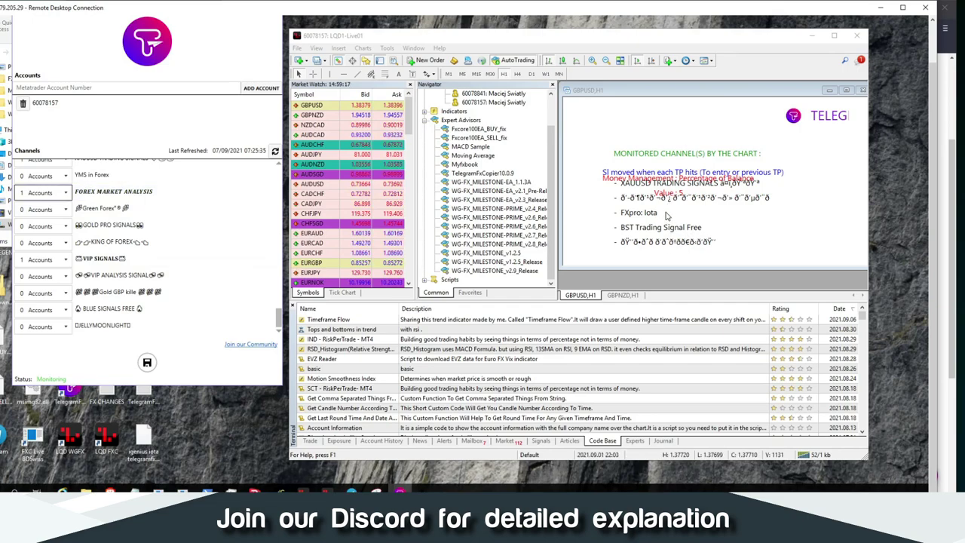
pyautogui.click(635, 441)
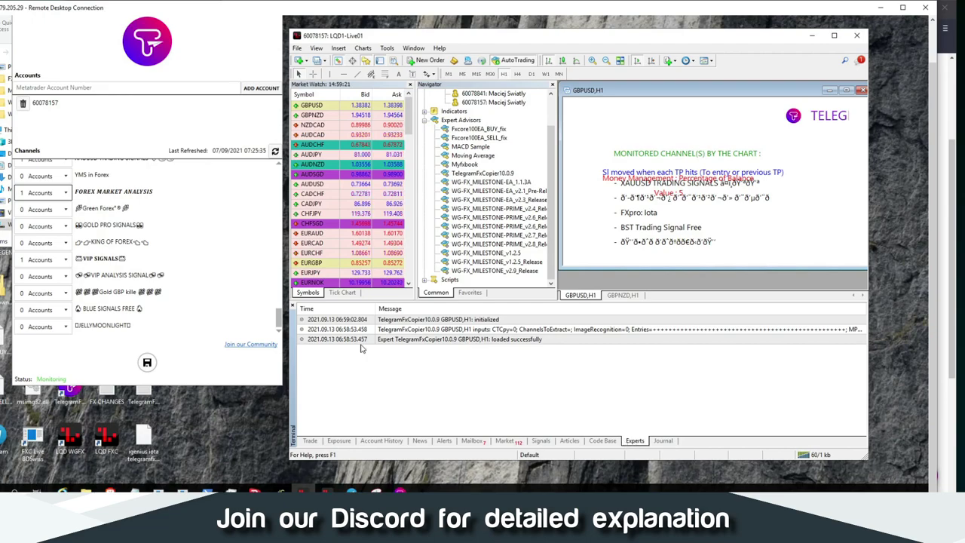
pyautogui.click(310, 441)
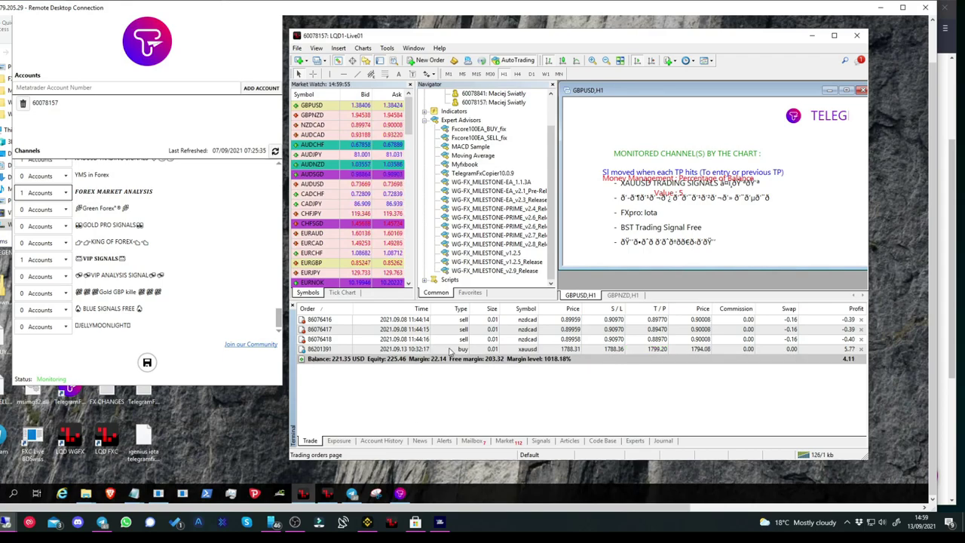
pyautogui.click(451, 350)
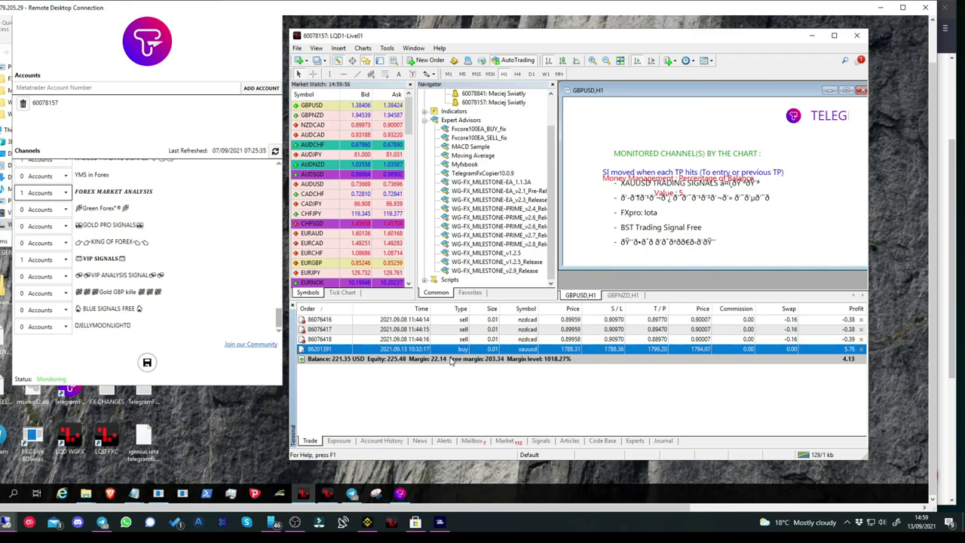
pyautogui.click(382, 440)
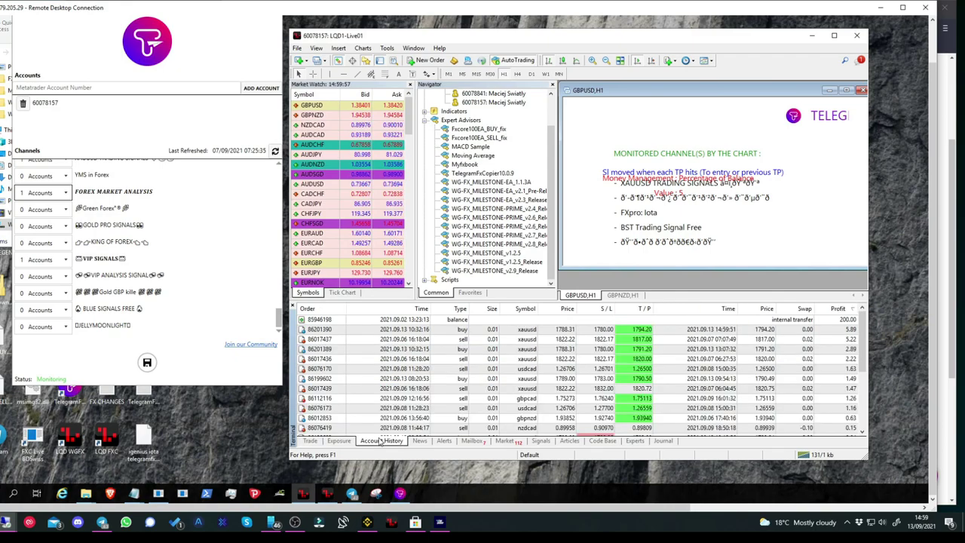
pyautogui.click(411, 308)
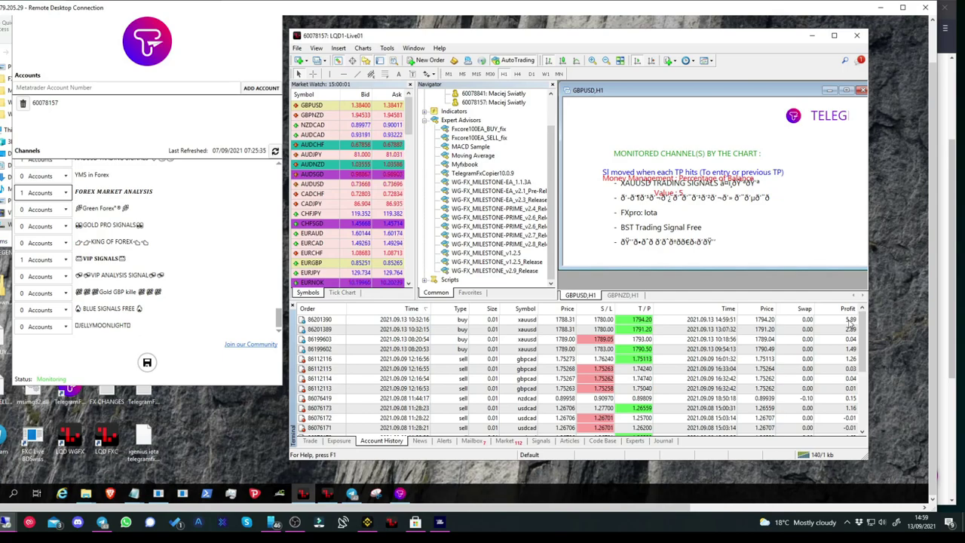
pyautogui.click(851, 321)
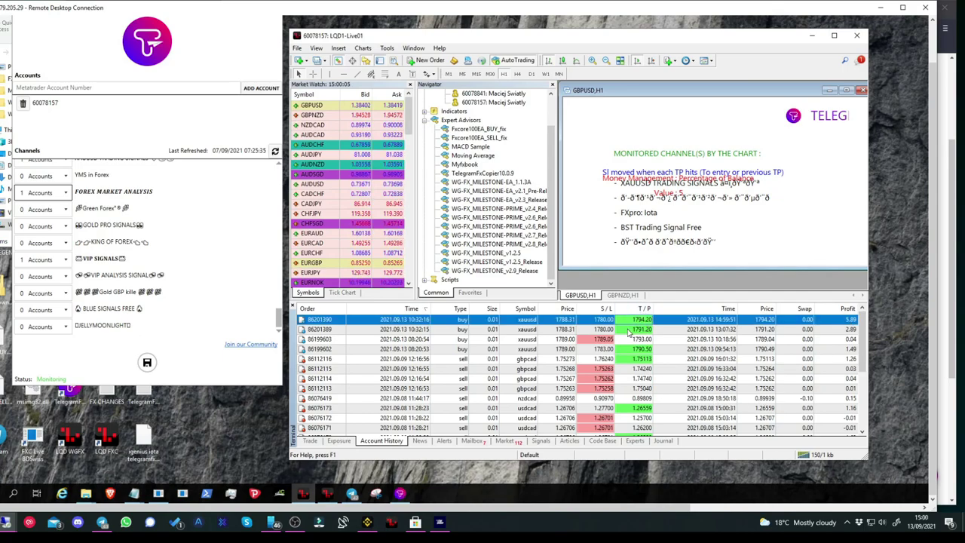
pyautogui.click(316, 441)
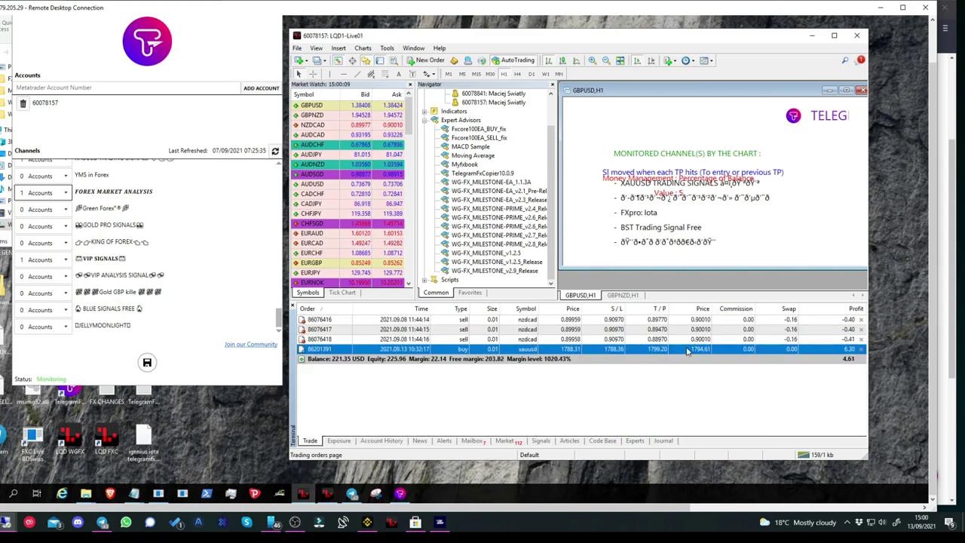
# - Open the copier EA's input settings and look over the Percentage of TP4 and TP5 values
pyautogui.rightClick(659, 143)
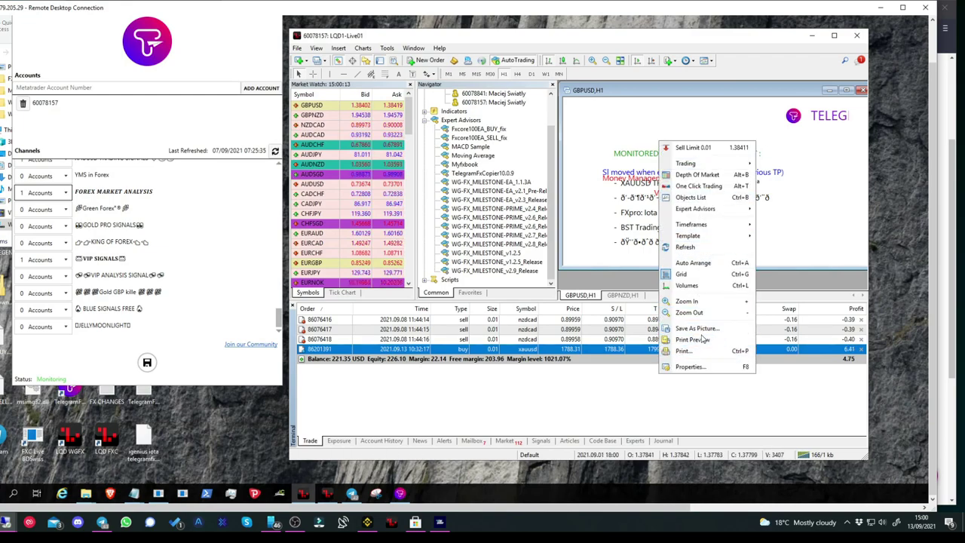
pyautogui.moveTo(695, 209)
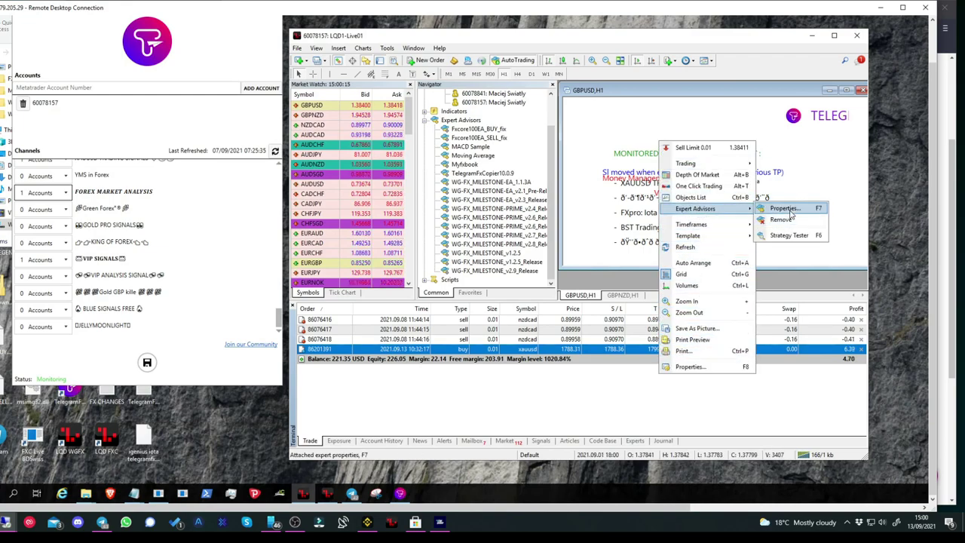
pyautogui.click(789, 210)
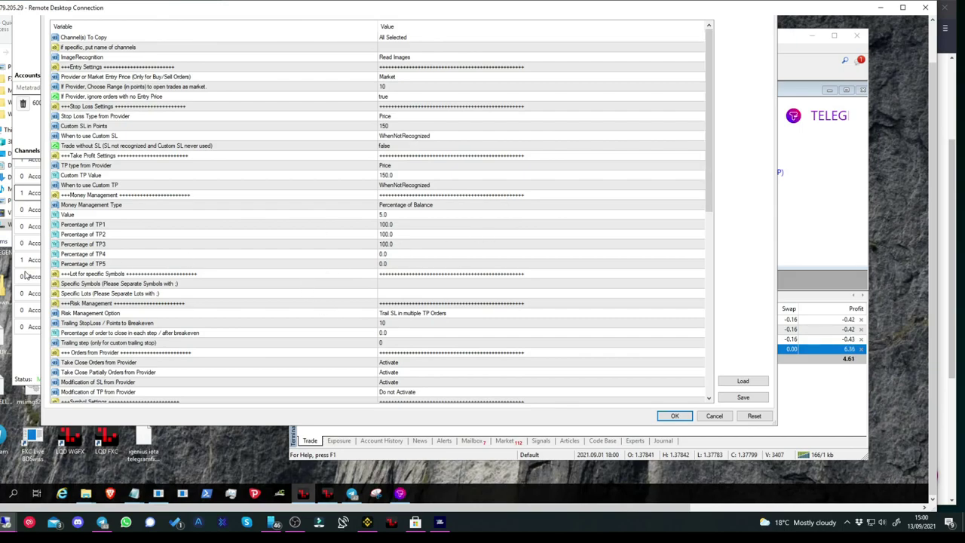
pyautogui.click(96, 256)
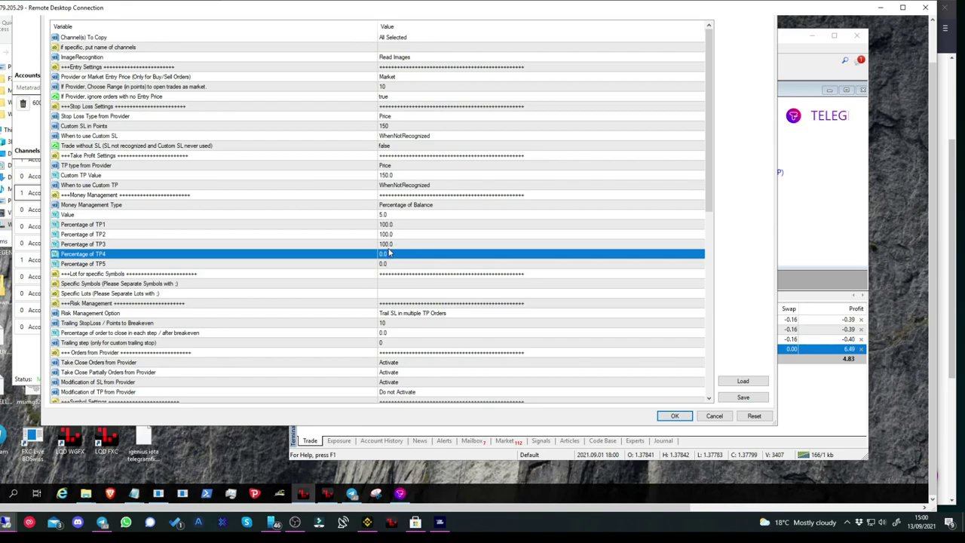
pyautogui.click(386, 266)
pyautogui.click(389, 257)
pyautogui.click(390, 263)
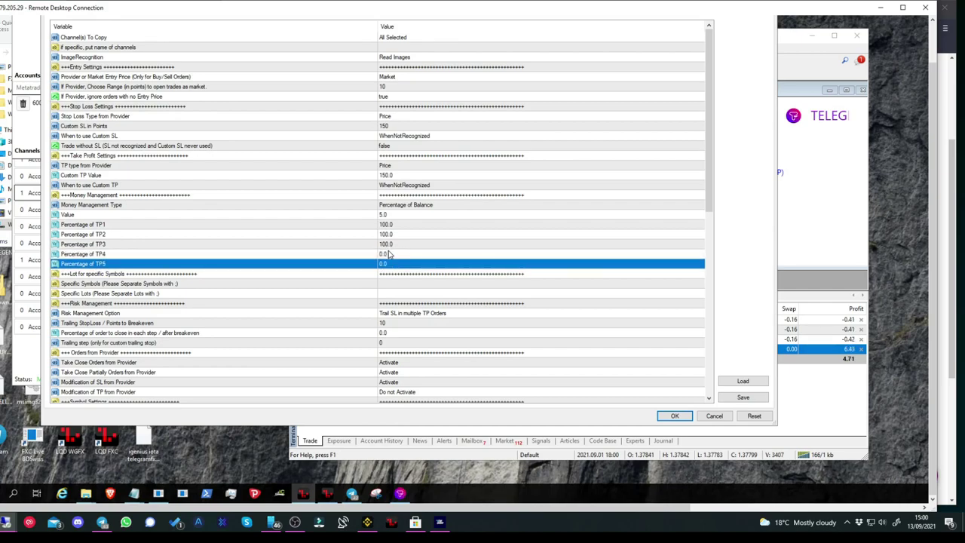
pyautogui.click(389, 255)
# - Set Money Management Type to Percentage of Balance with Value 5.0
pyautogui.click(394, 206)
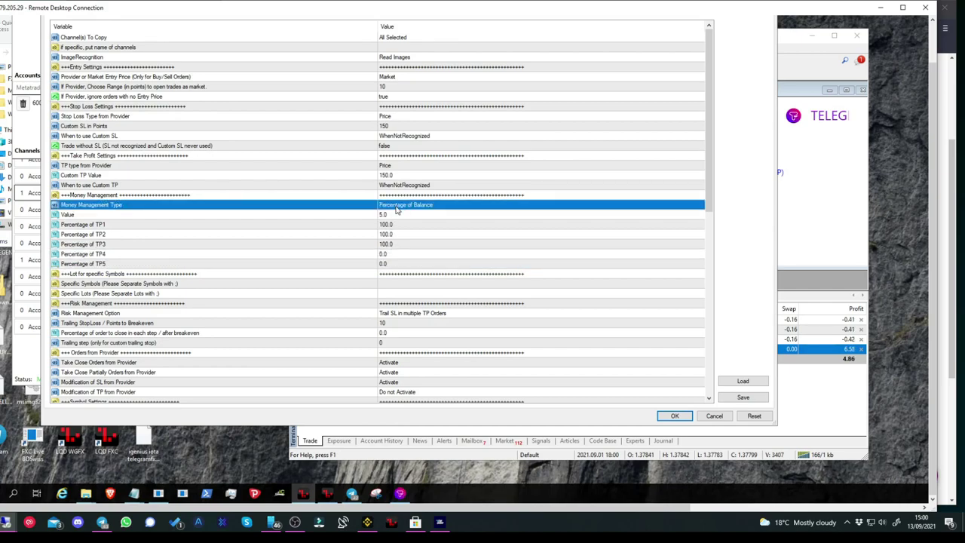
pyautogui.click(404, 205)
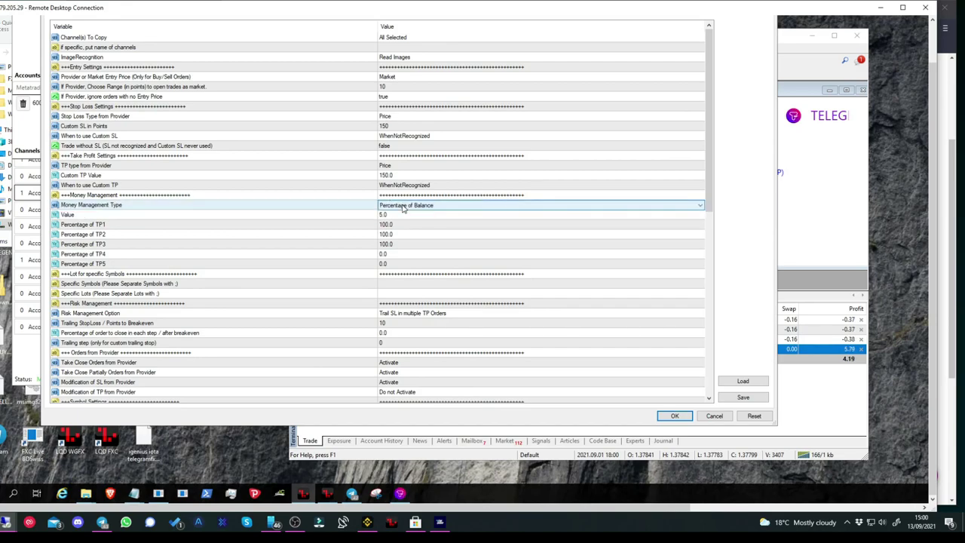
pyautogui.click(404, 208)
pyautogui.click(406, 217)
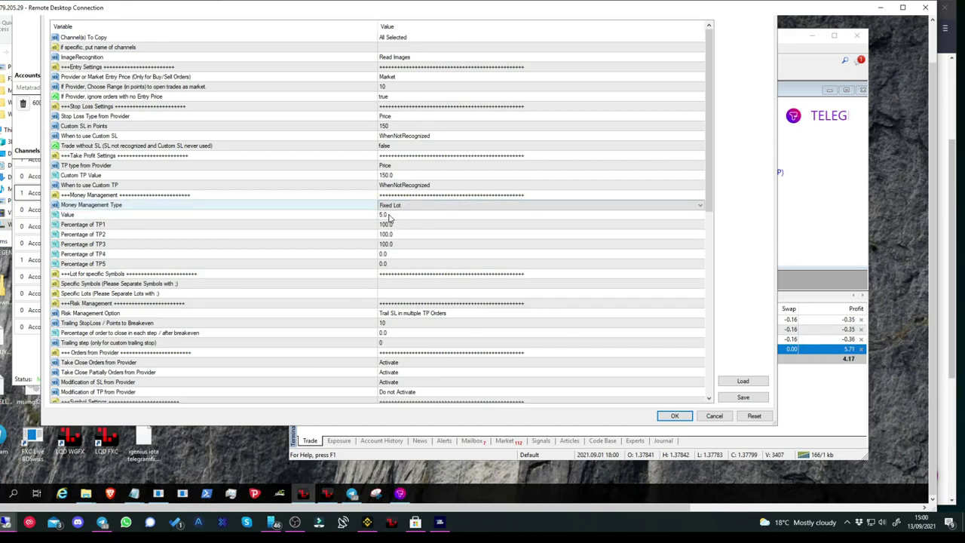
pyautogui.click(384, 215)
pyautogui.click(392, 208)
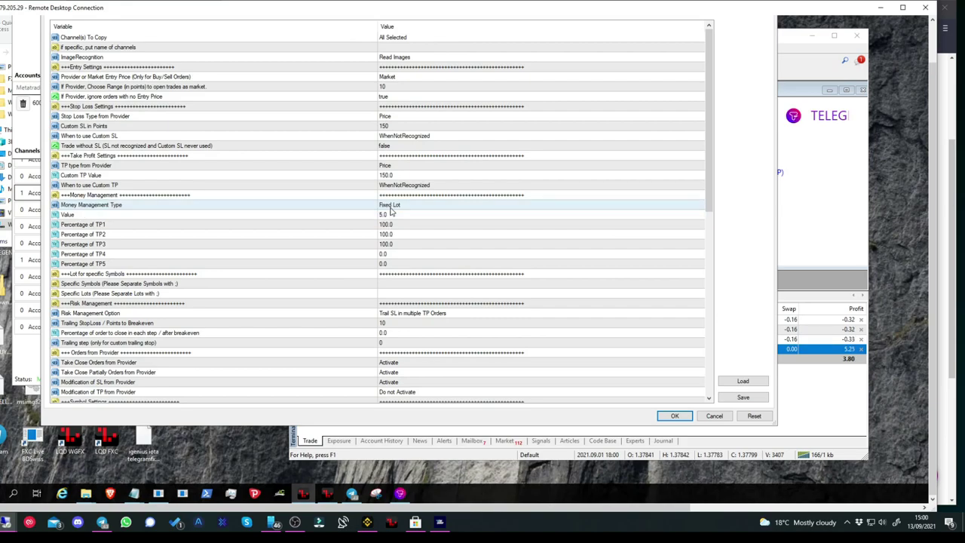
pyautogui.click(403, 207)
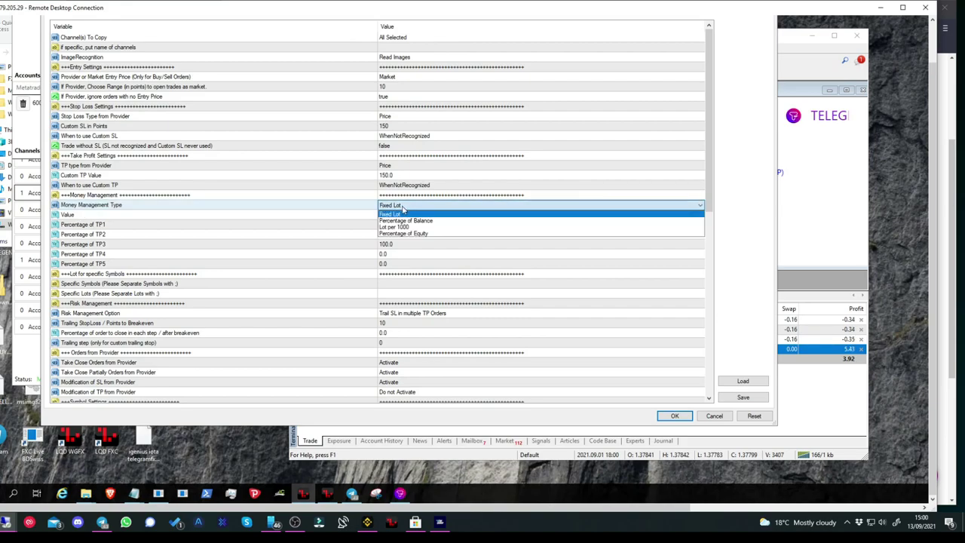
pyautogui.click(404, 221)
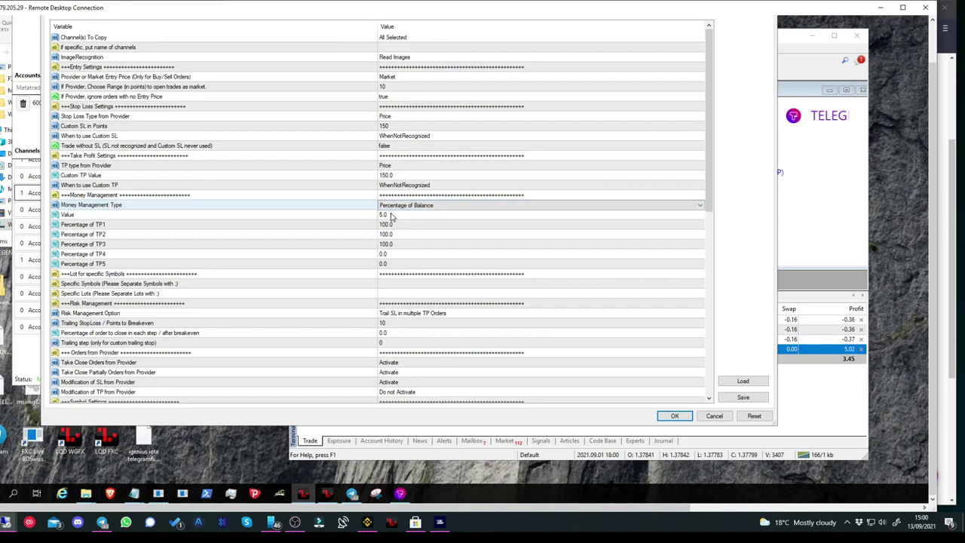
pyautogui.click(391, 216)
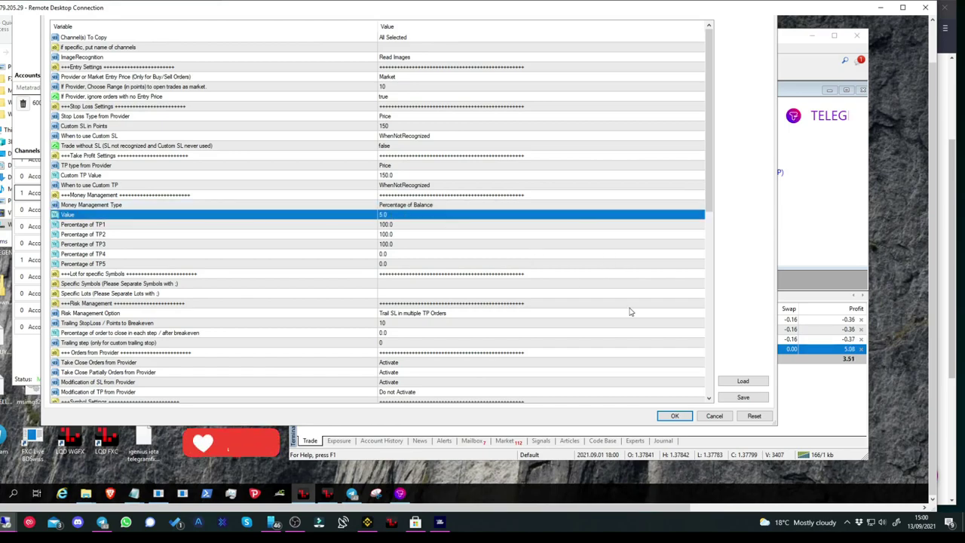
pyautogui.click(407, 209)
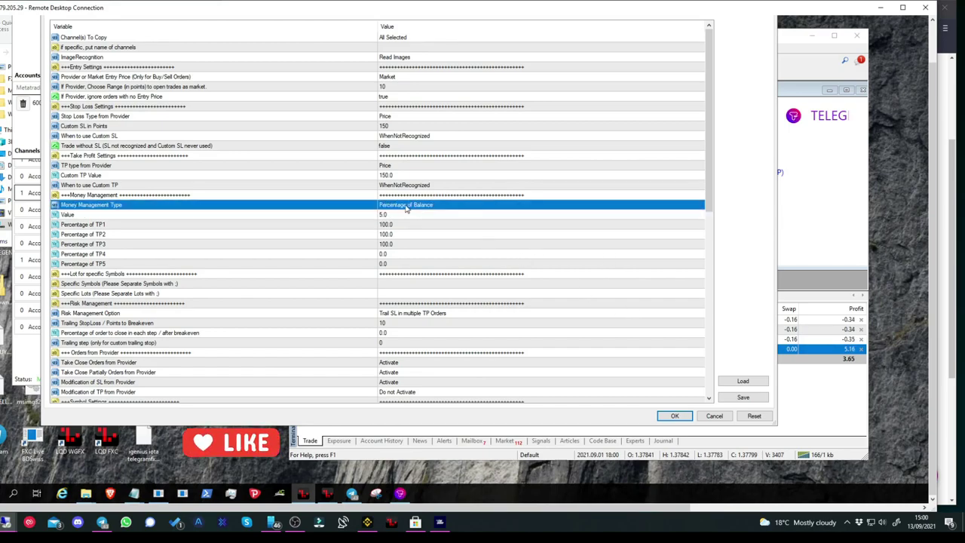
pyautogui.click(407, 208)
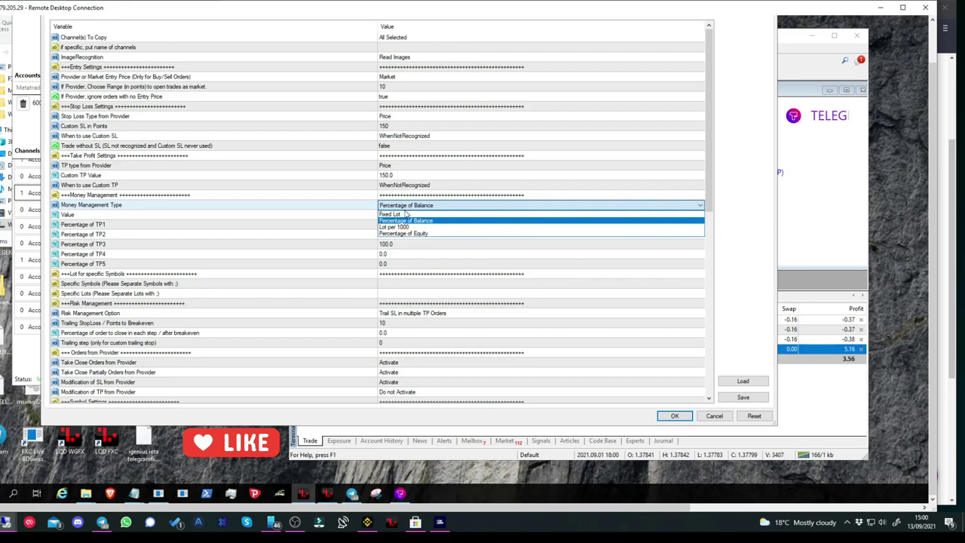
pyautogui.click(405, 209)
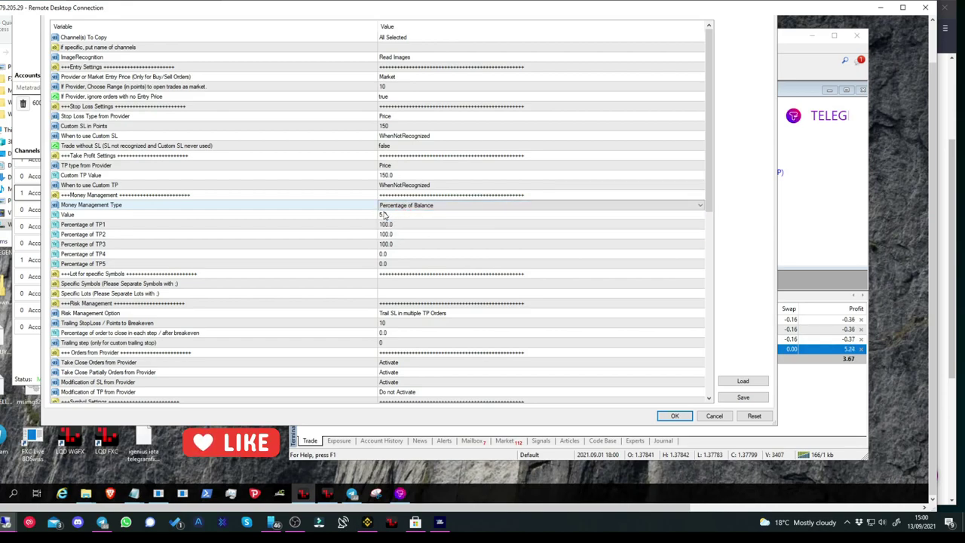
# - Confirm the EA properties so the GBPUSD chart reloads the copier with Percentage of Balance at 5
pyautogui.click(677, 416)
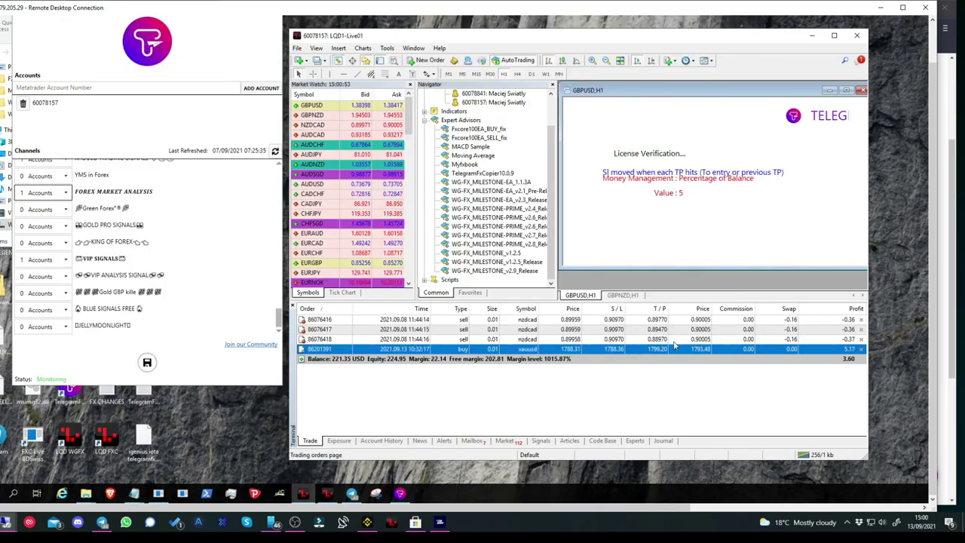